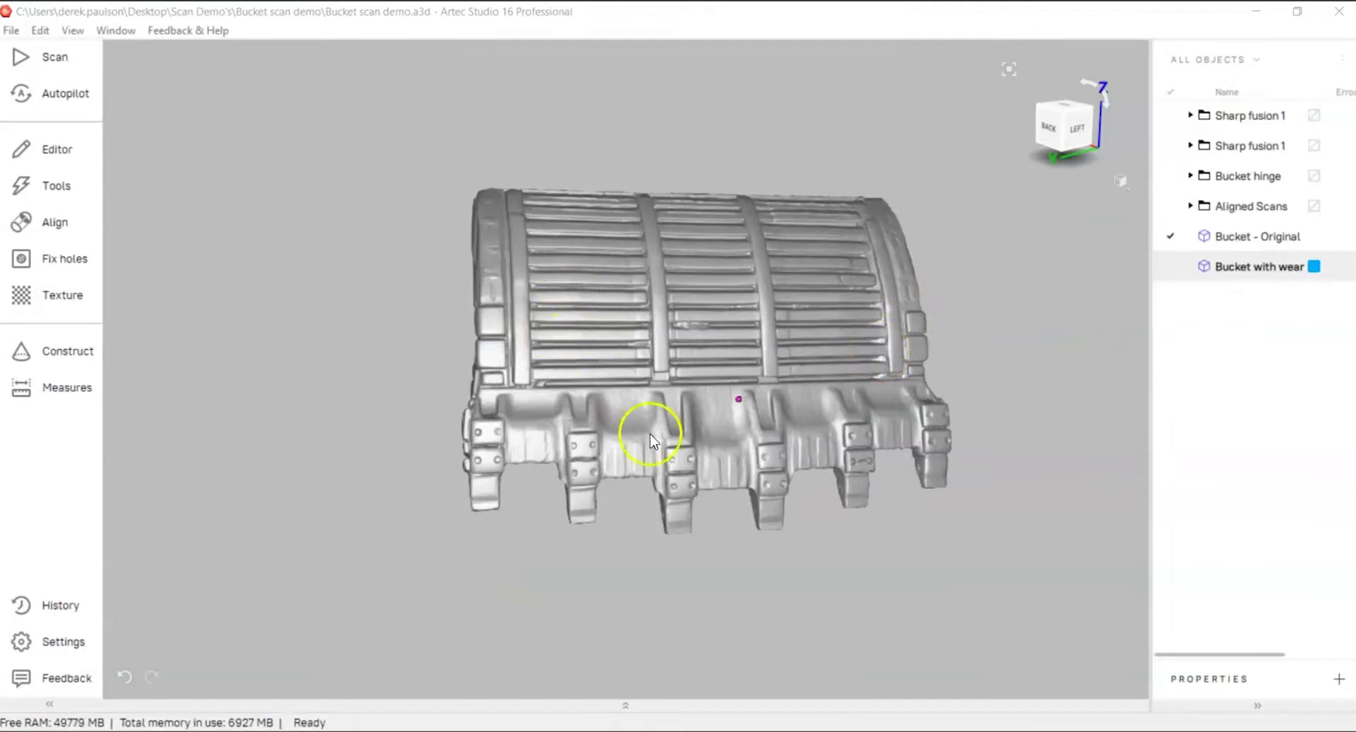
Show the Bucket with wear and Bucket - Original models together in the scene.
left_click_drag(667, 424, 542, 410)
left_click(1170, 267)
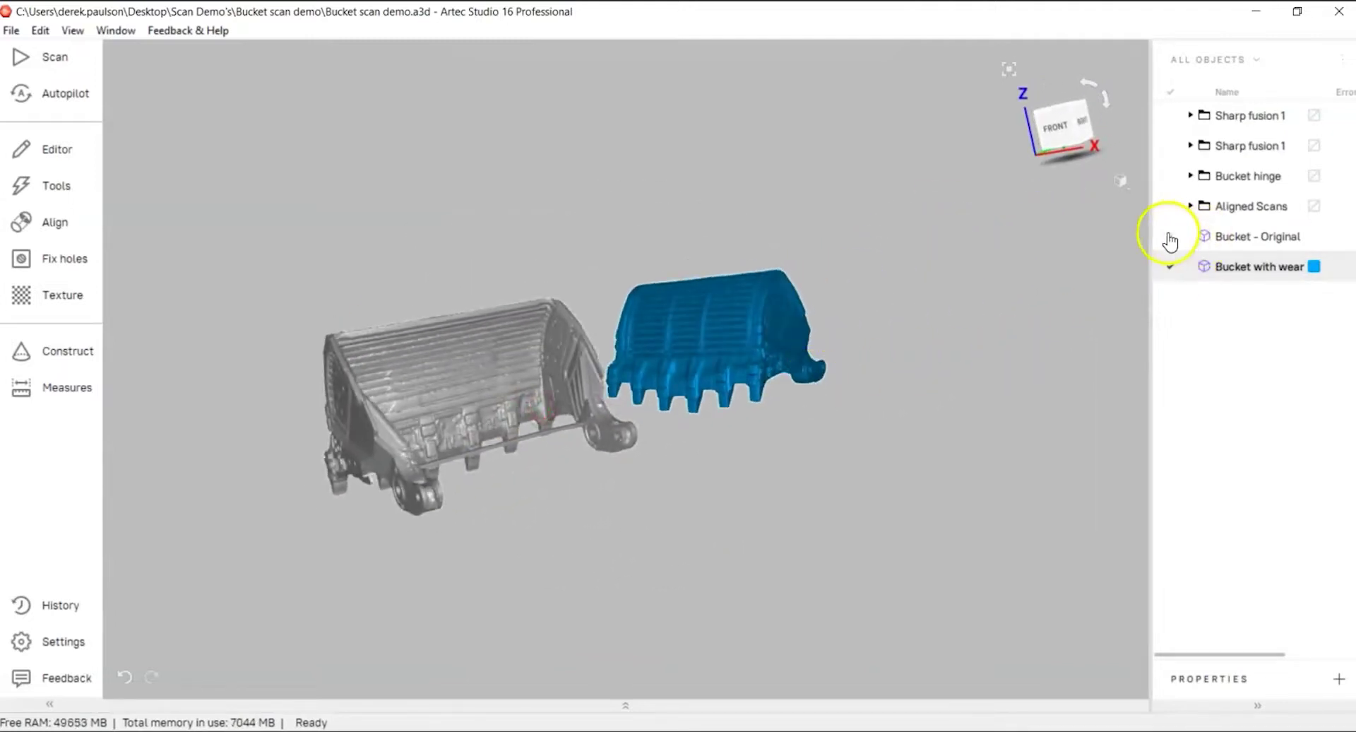
left_click(1169, 235)
scroll(739, 359, "up", 5)
left_click_drag(614, 318, 981, 393)
left_click(1174, 238)
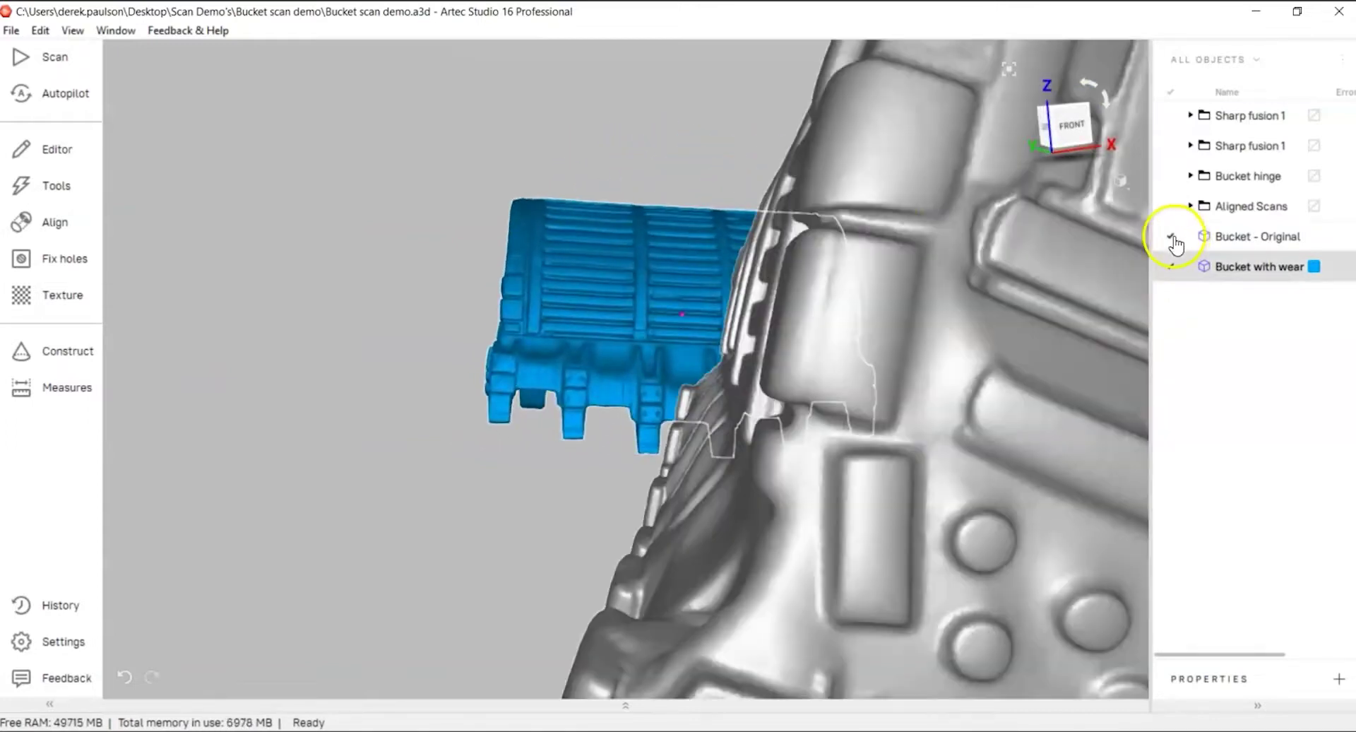
left_click_drag(963, 354, 636, 395)
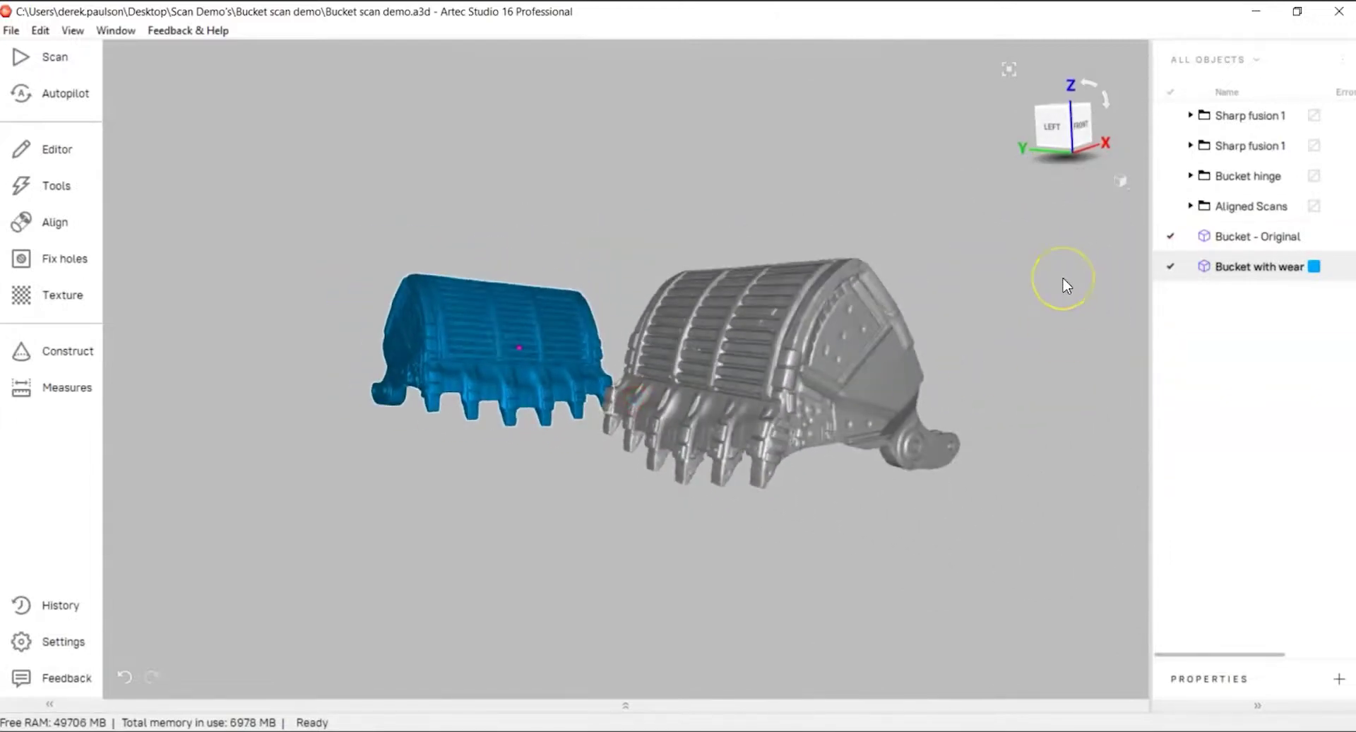
Examine the worn and original buckets side by side from the outside.
left_click_drag(769, 349, 622, 498)
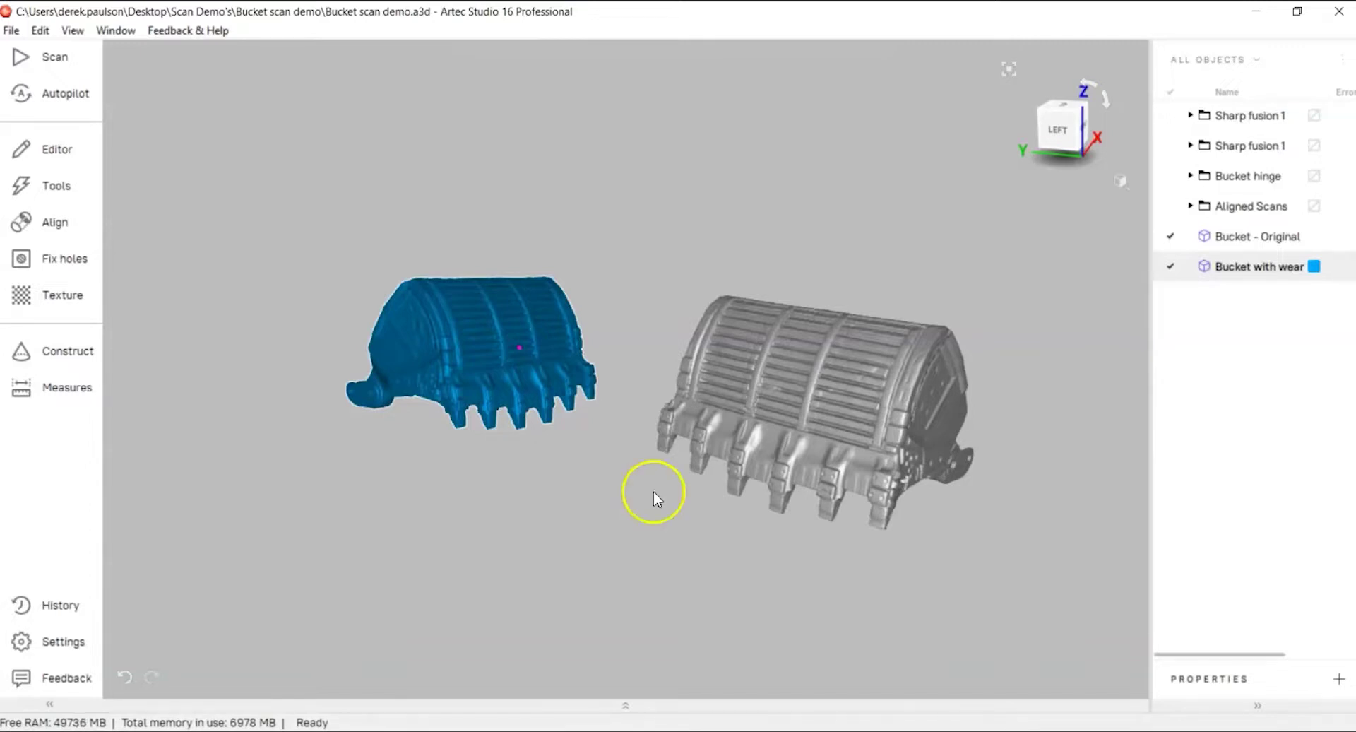
scroll(684, 456, "up", 5)
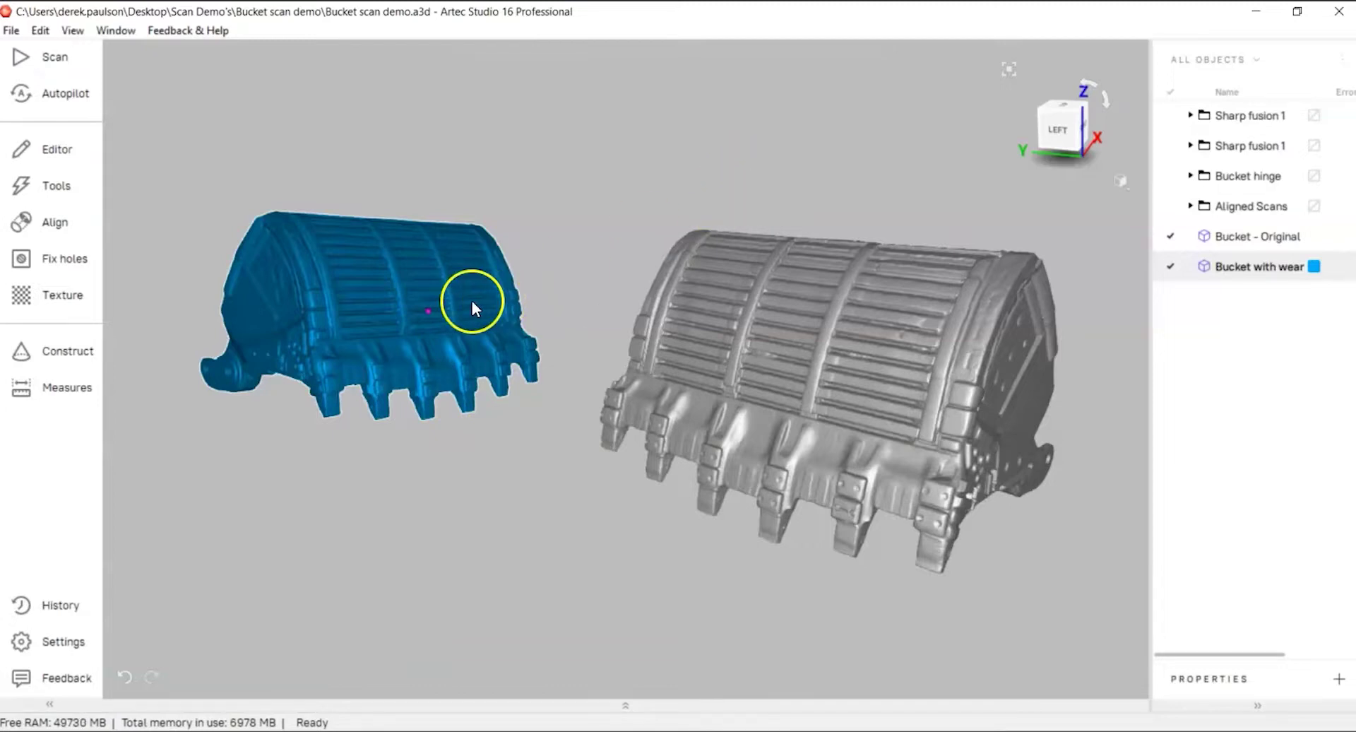
left_click_drag(432, 312, 731, 384)
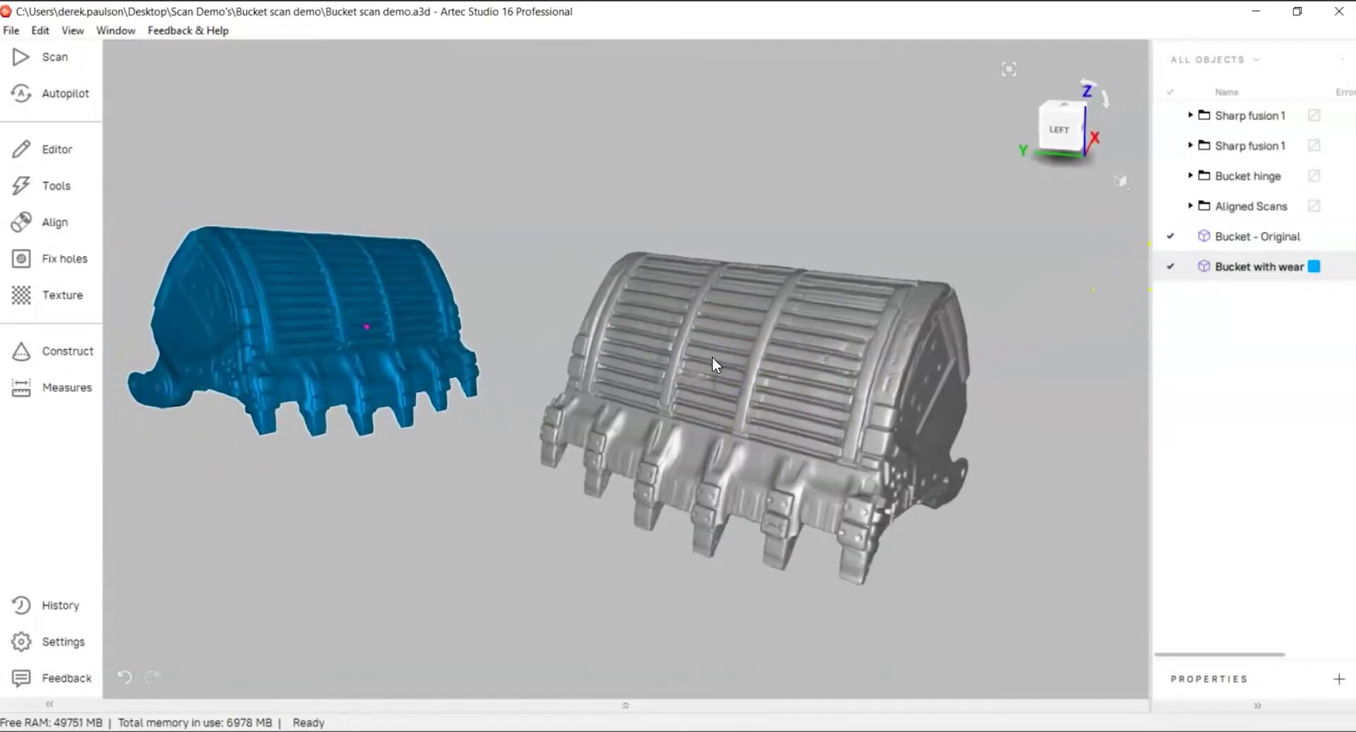
middle_click_drag(767, 362, 825, 358)
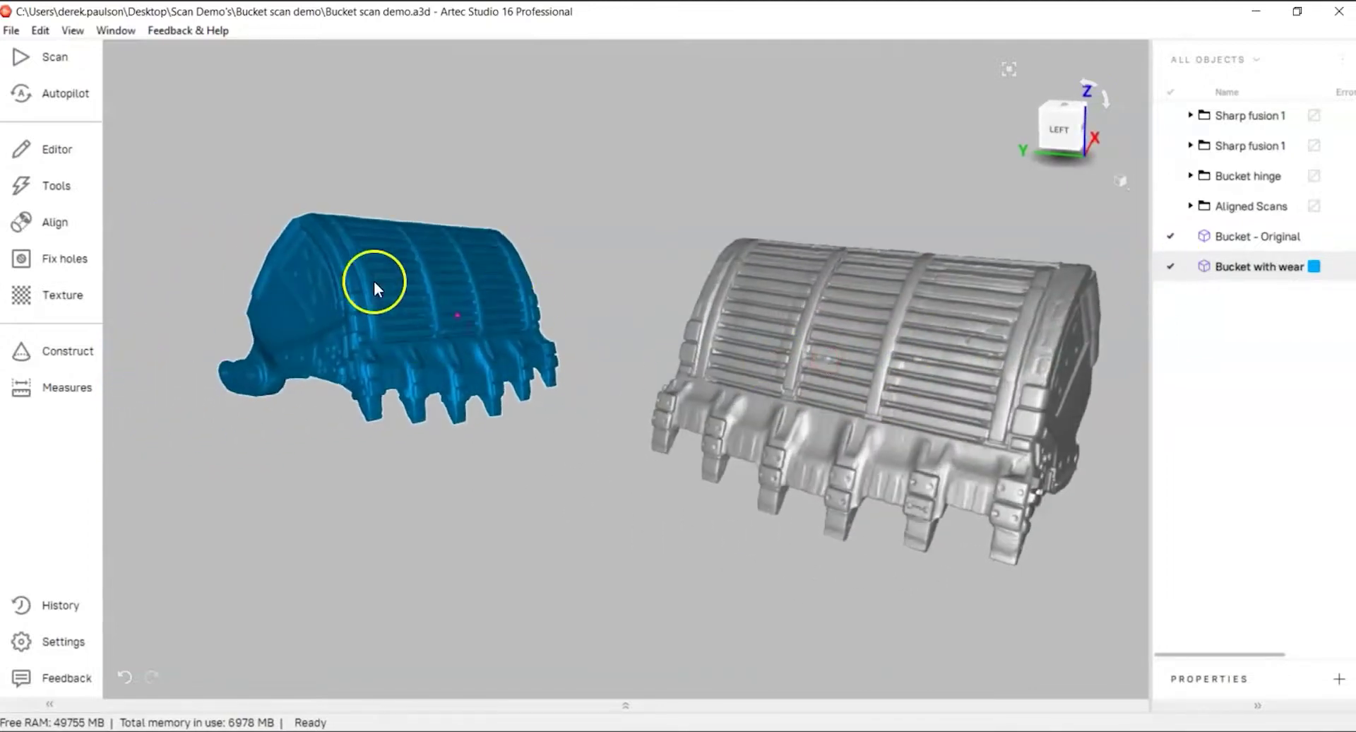
scroll(421, 302, "down", 2)
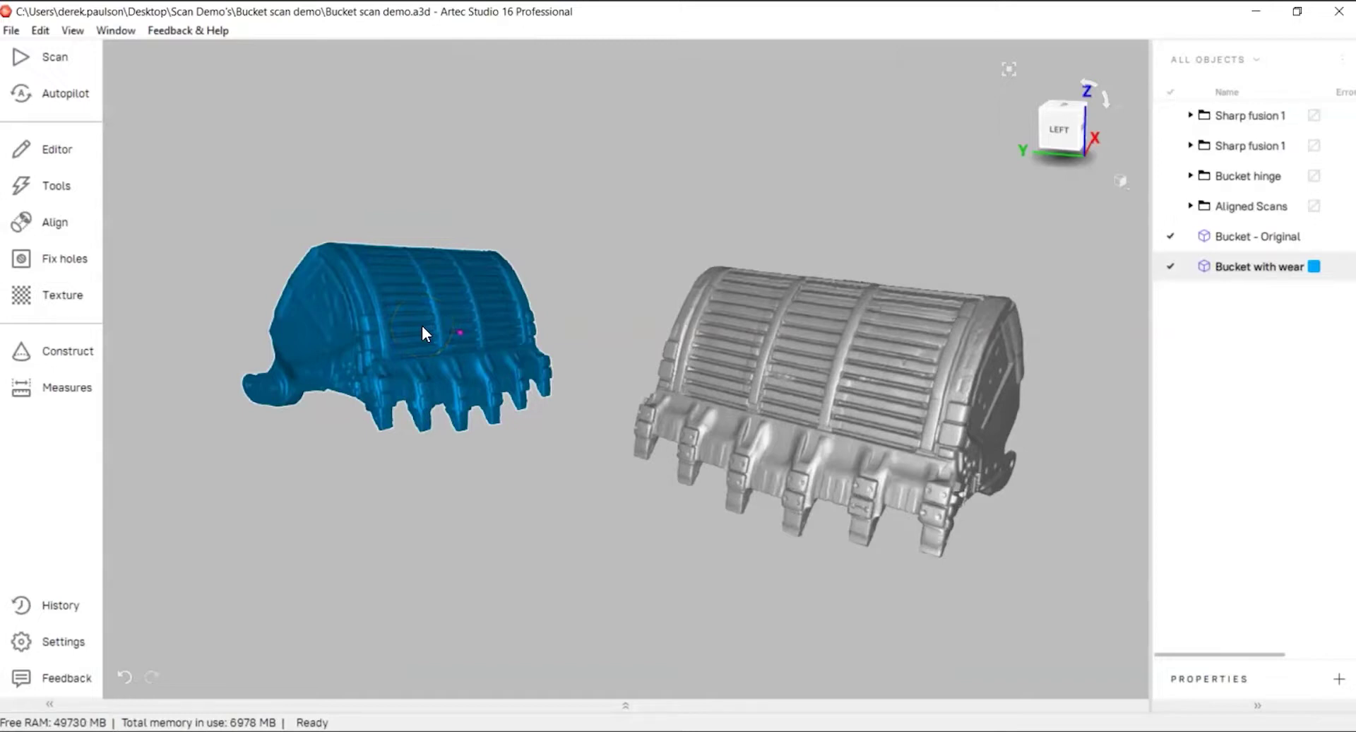
left_click_drag(424, 332, 484, 383)
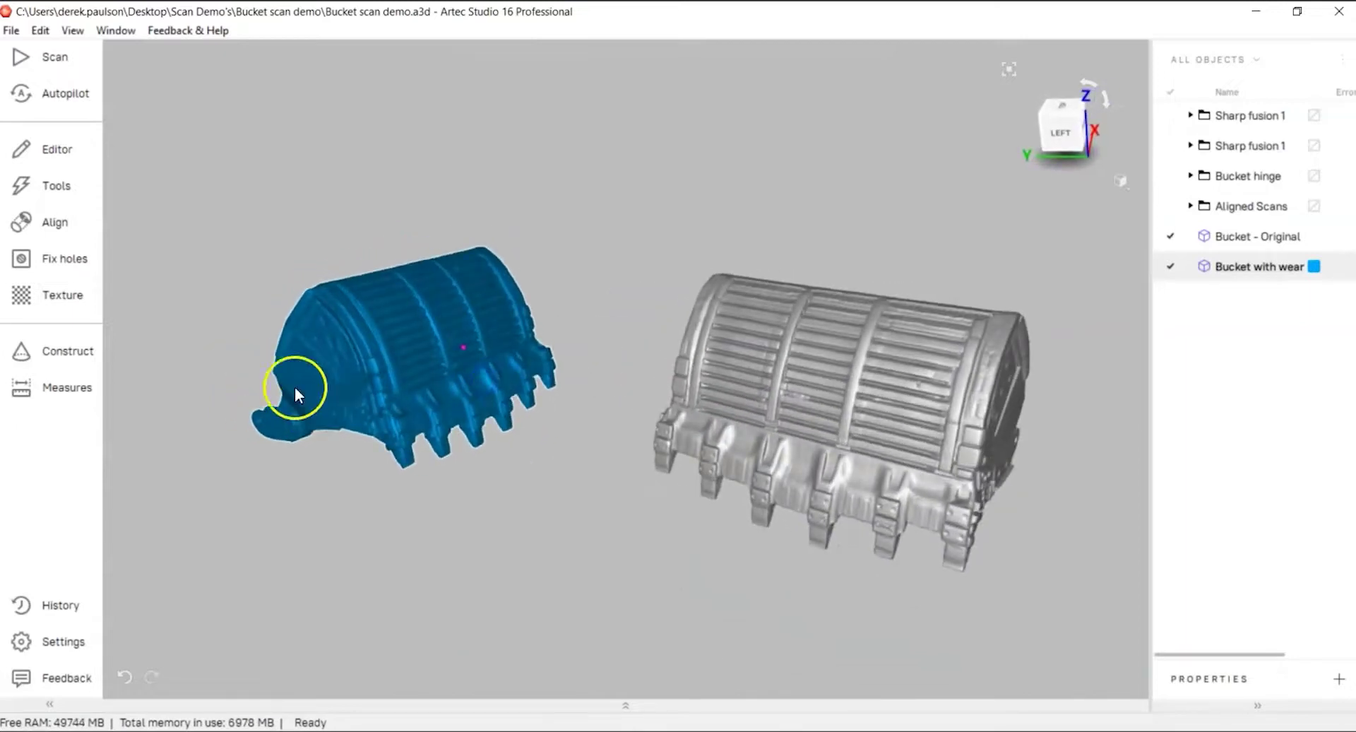
left_click_drag(274, 290, 242, 341)
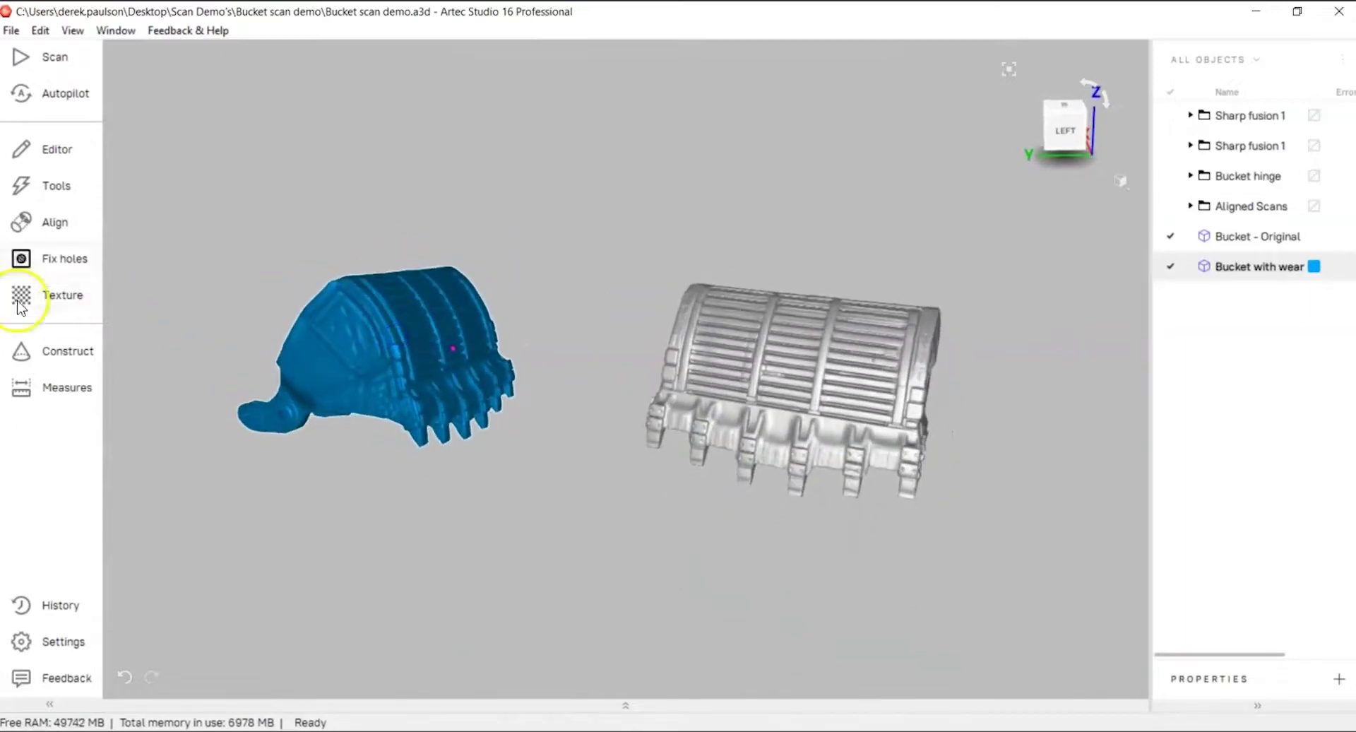
Start a best-fit alignment and pair matching points on the side edge plates of the two buckets.
left_click(52, 220)
left_click_drag(656, 353, 605, 366)
scroll(816, 367, "up", 3)
middle_click_drag(817, 368, 973, 314)
middle_click_drag(612, 384, 582, 405)
scroll(582, 405, "up", 1)
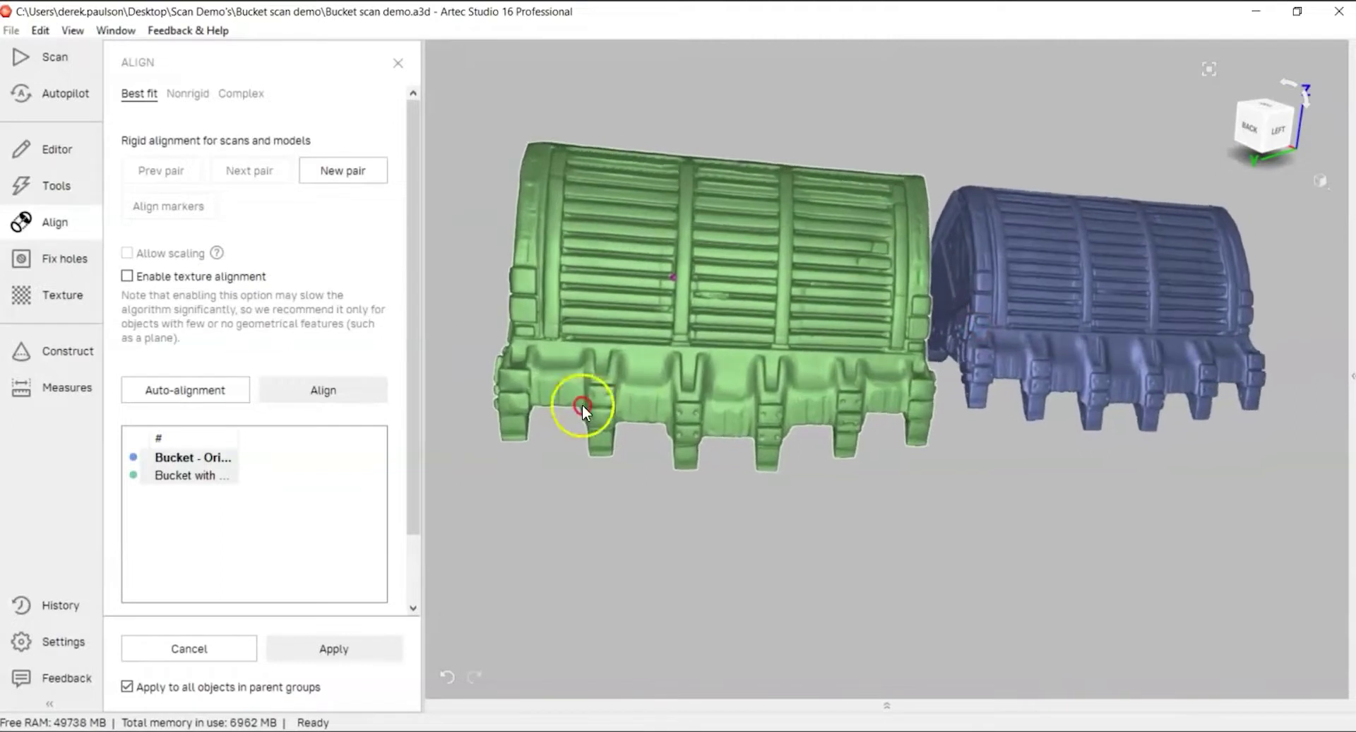
left_click_drag(524, 319, 850, 312)
left_click(850, 311)
Align the two buckets using three more matching point pairs and apply the alignment.
scroll(850, 311, "down", 2)
left_click_drag(675, 309, 910, 364)
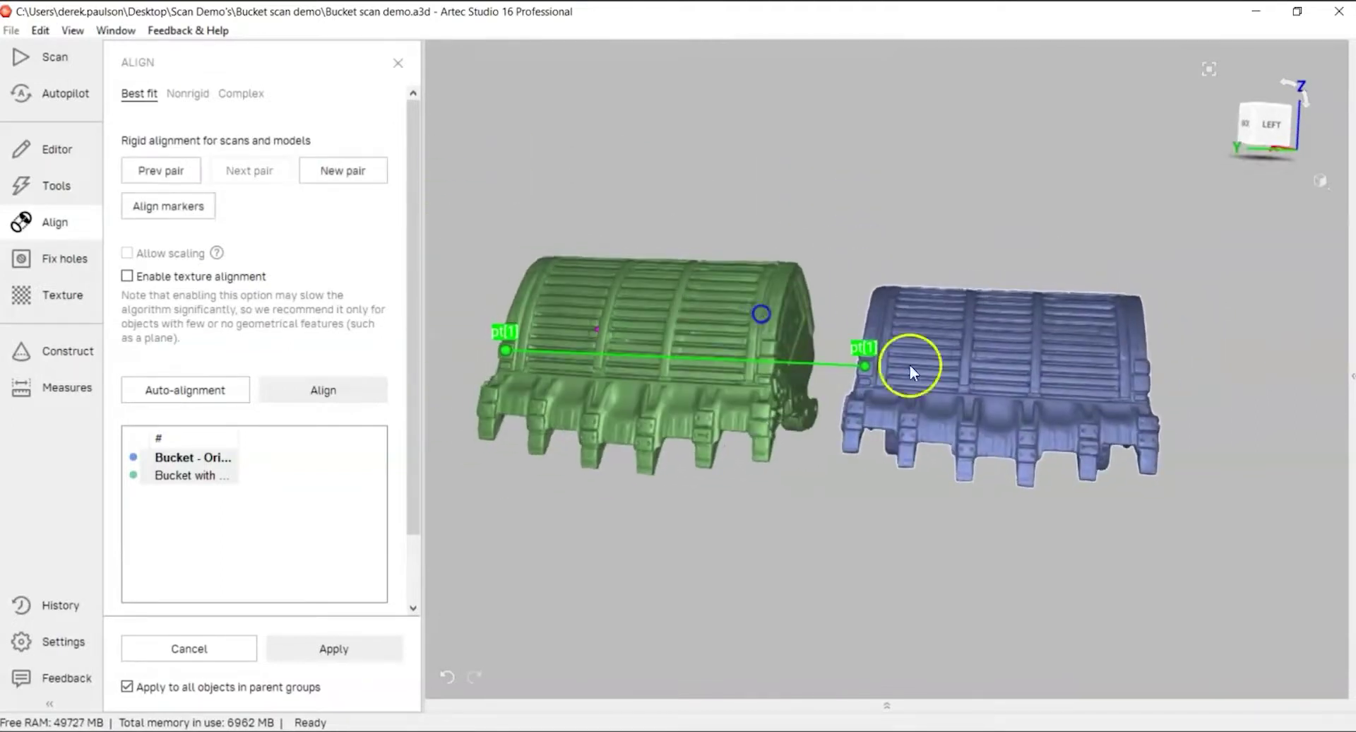
middle_click_drag(909, 365, 721, 305)
left_click_drag(722, 309, 998, 438)
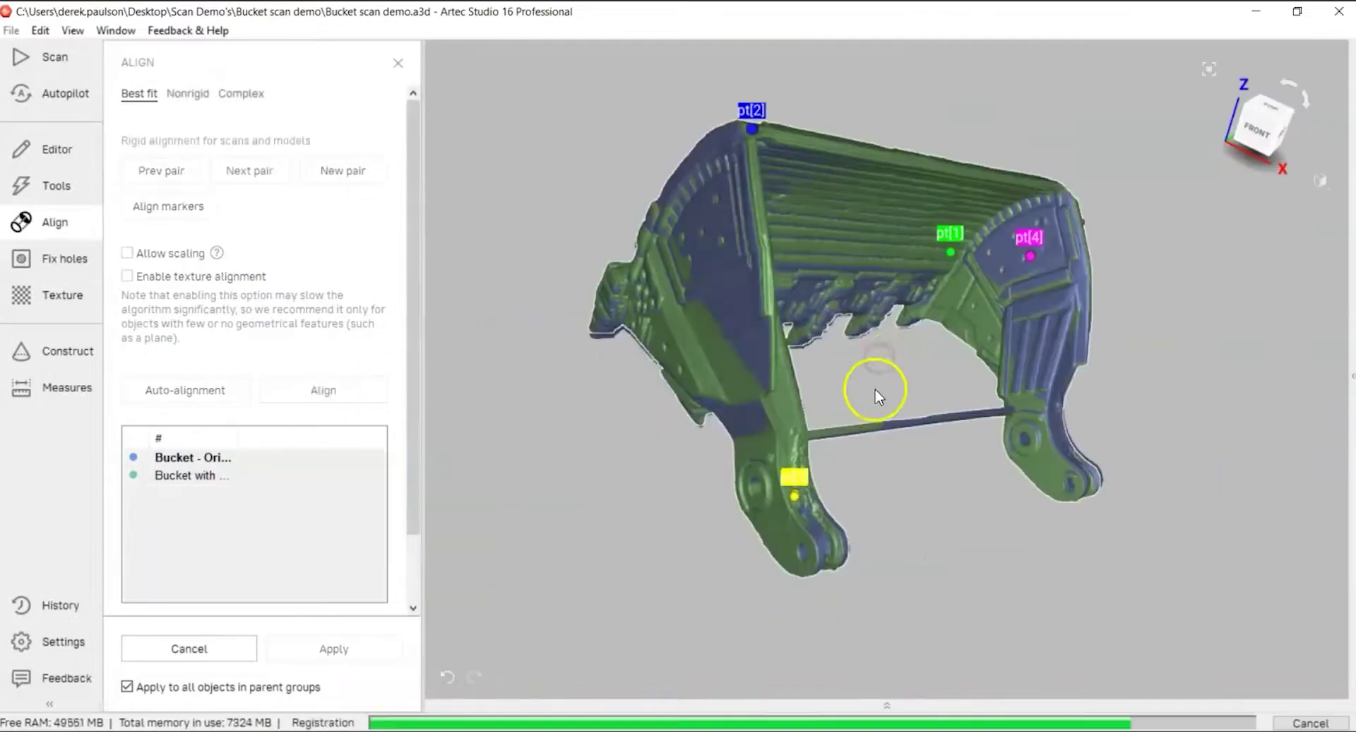
left_click_drag(778, 329, 798, 344)
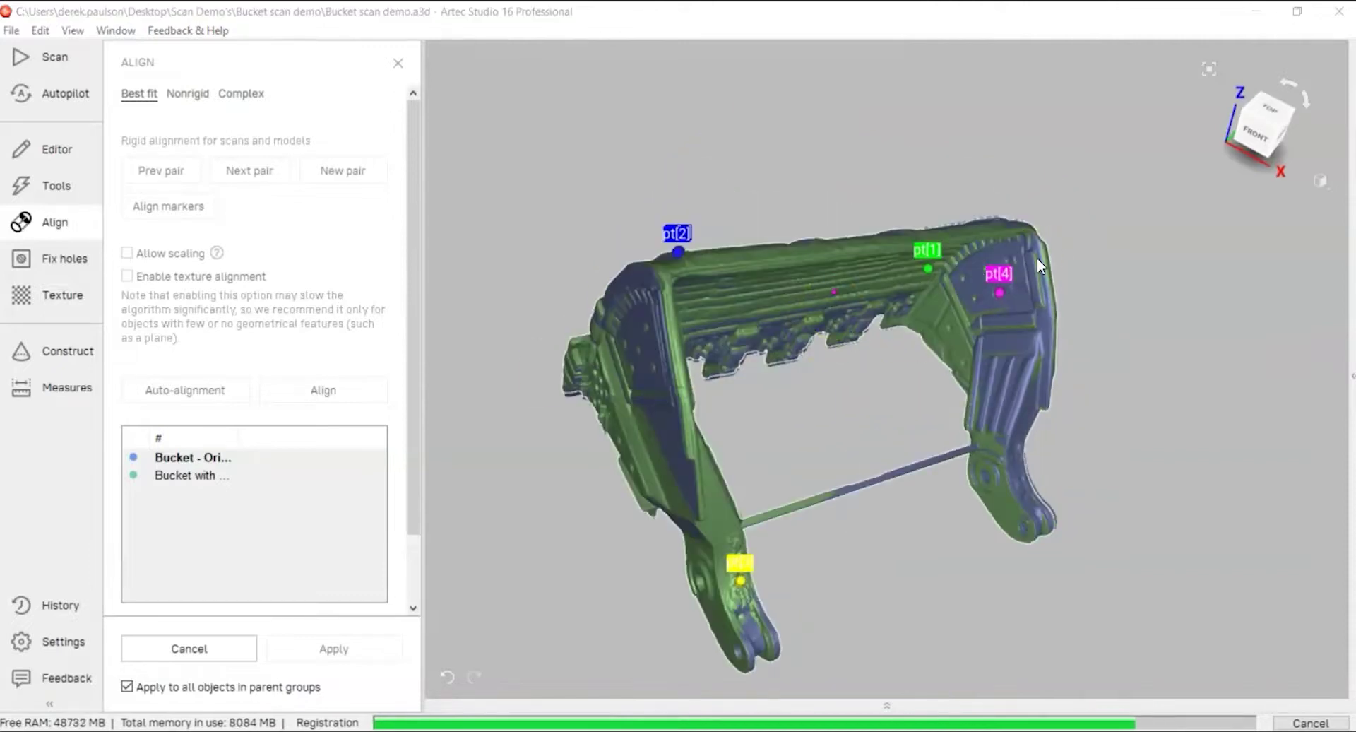
left_click_drag(1037, 260, 1011, 643)
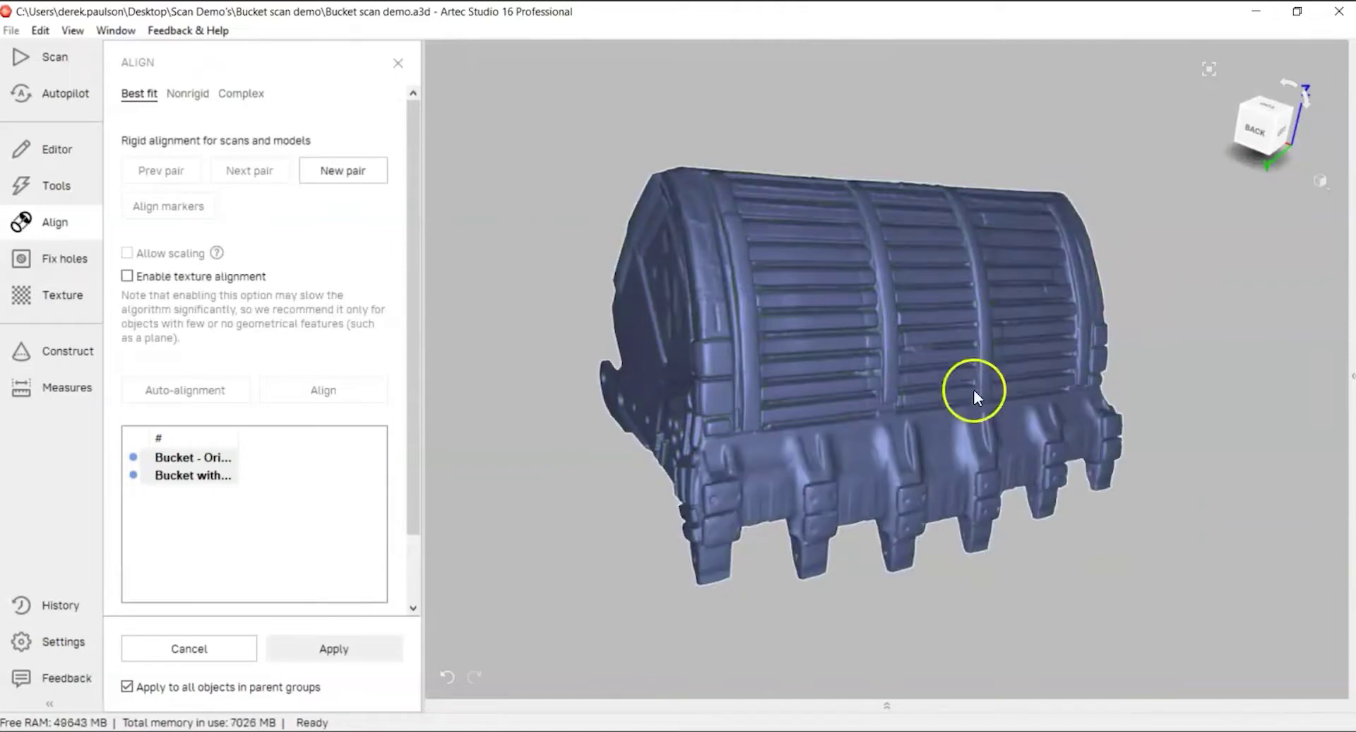
left_click_drag(887, 393, 851, 412)
left_click(348, 649)
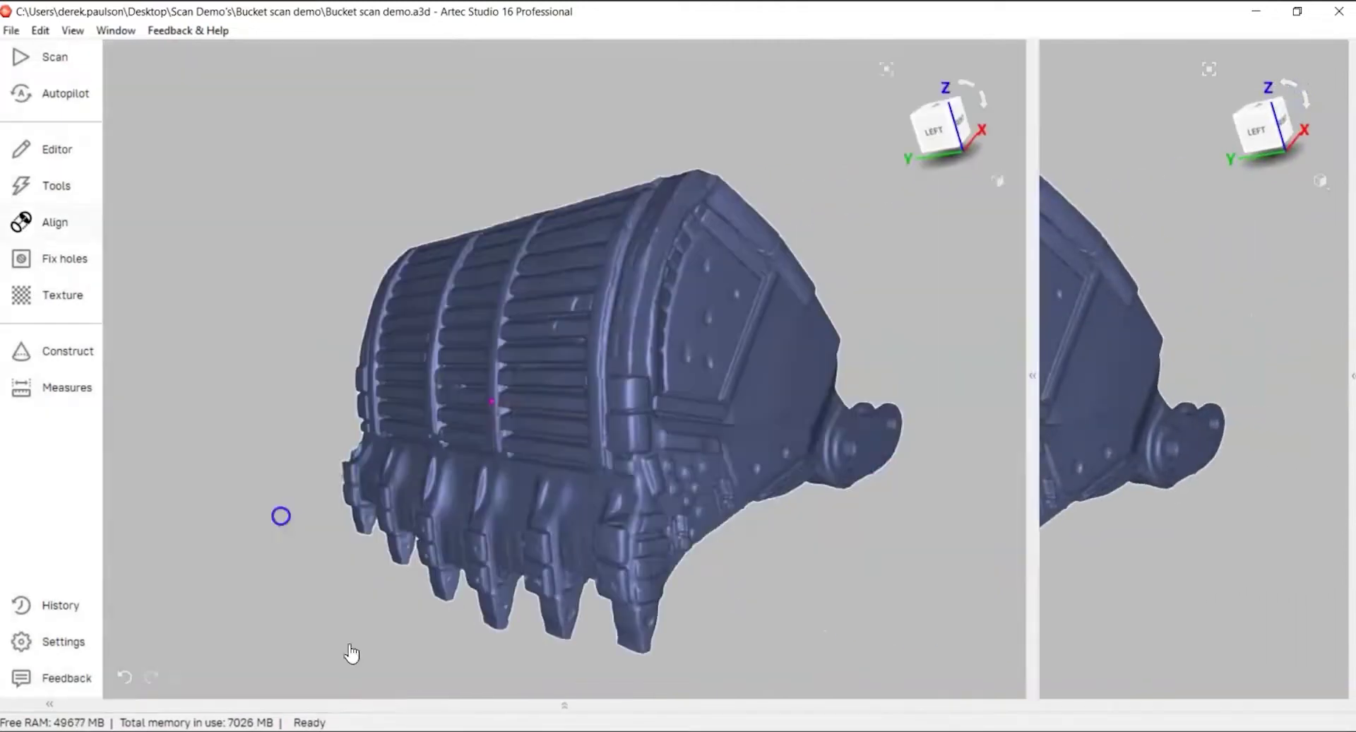
Calculate a distance map from Bucket with wear to Bucket - Original.
left_click_drag(715, 474, 893, 433)
scroll(893, 434, "down", 1)
middle_click_drag(663, 444, 805, 393)
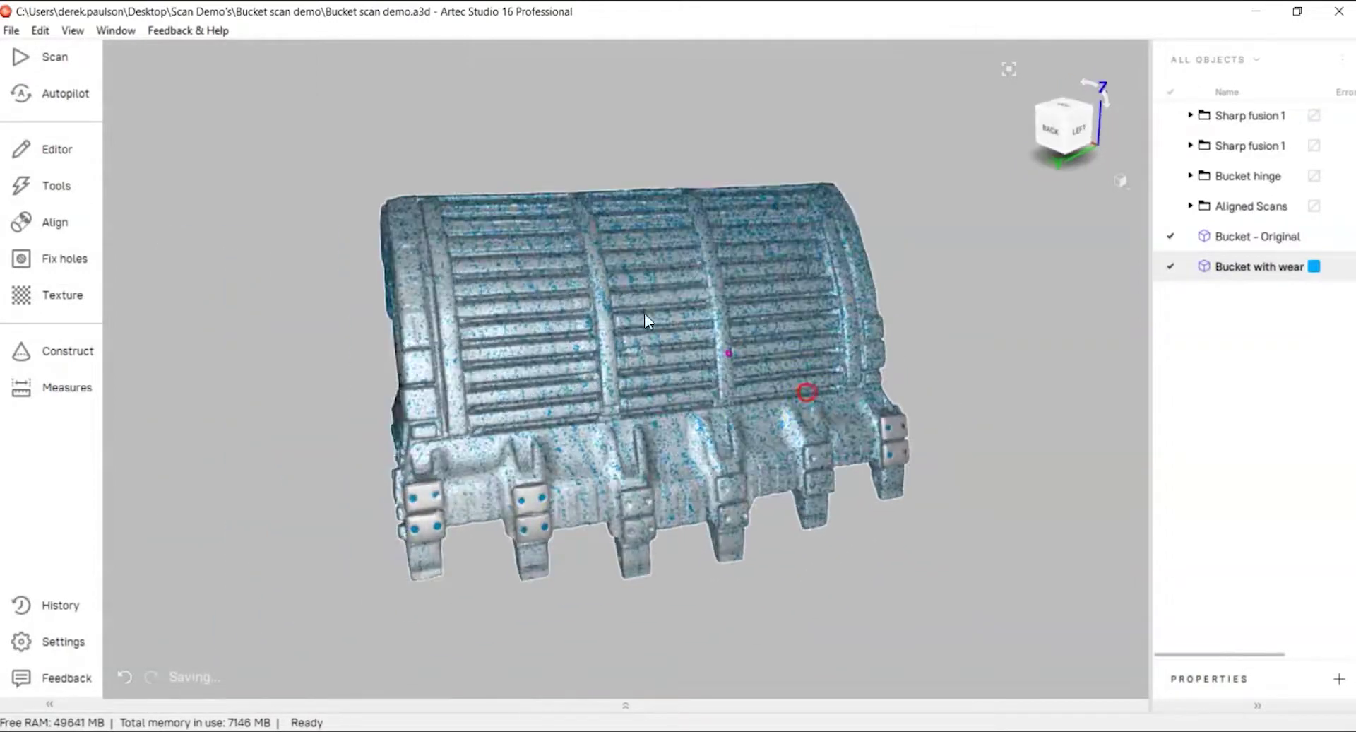
left_click_drag(644, 313, 740, 437)
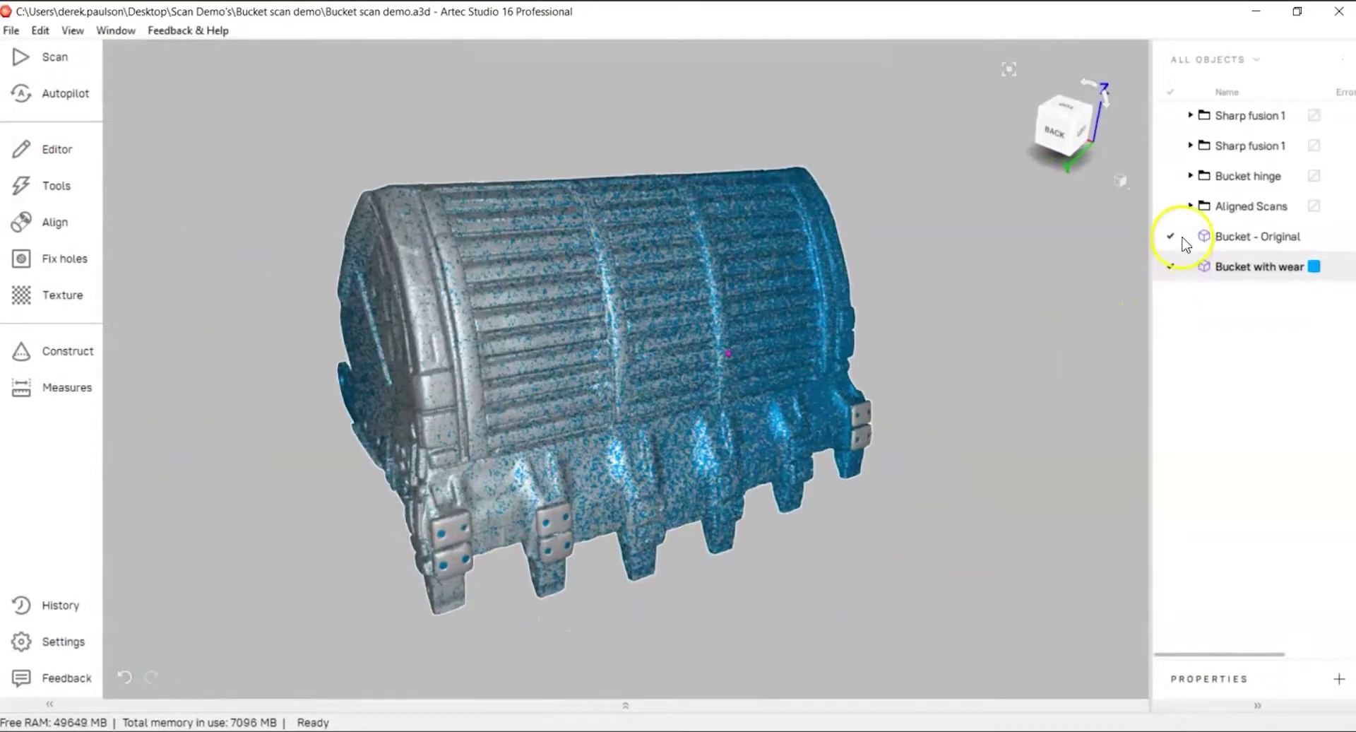
left_click(1171, 268)
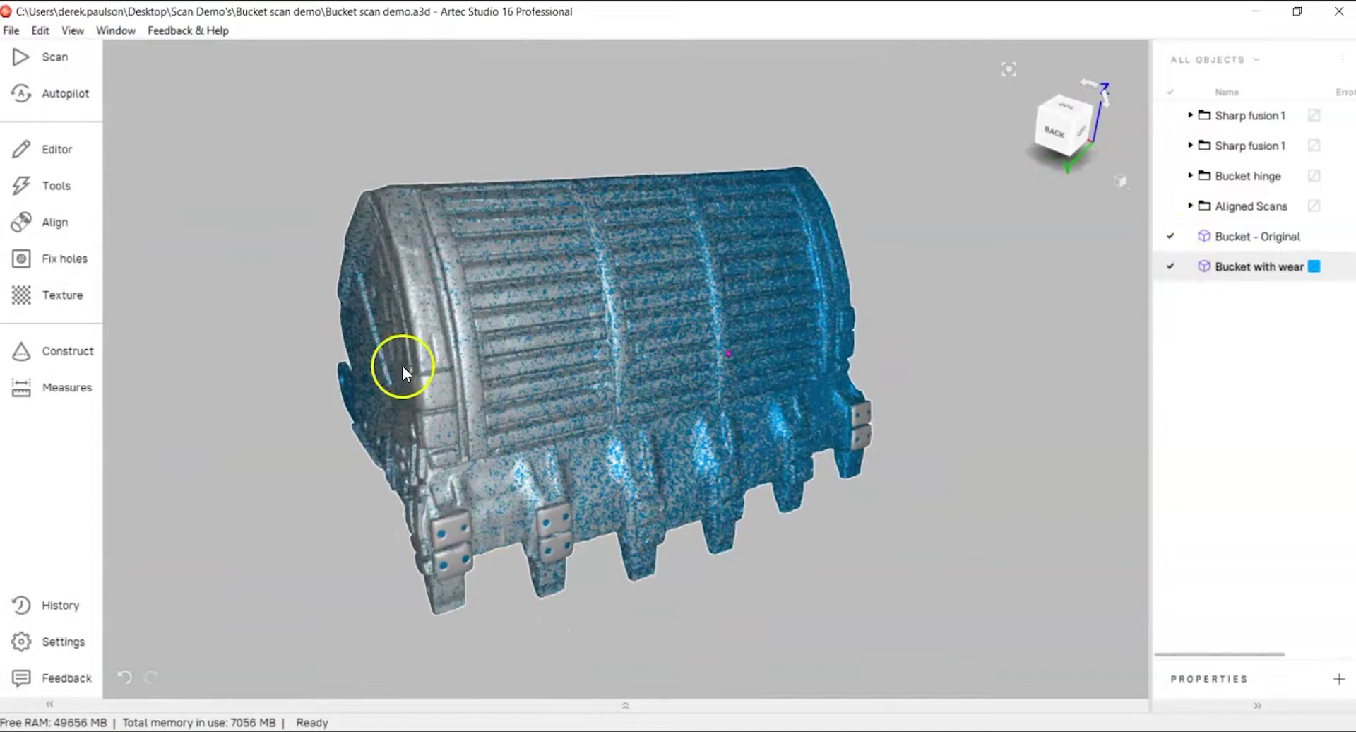
left_click(47, 382)
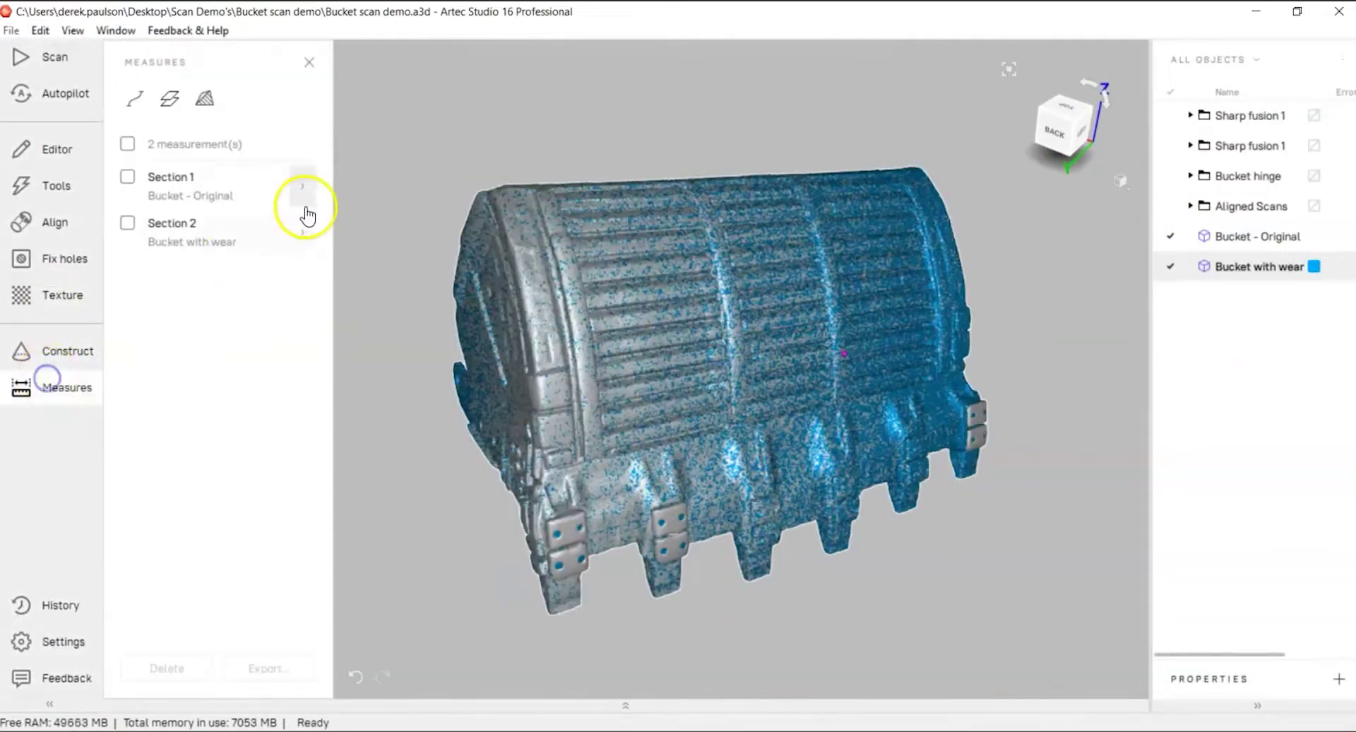
left_click(205, 98)
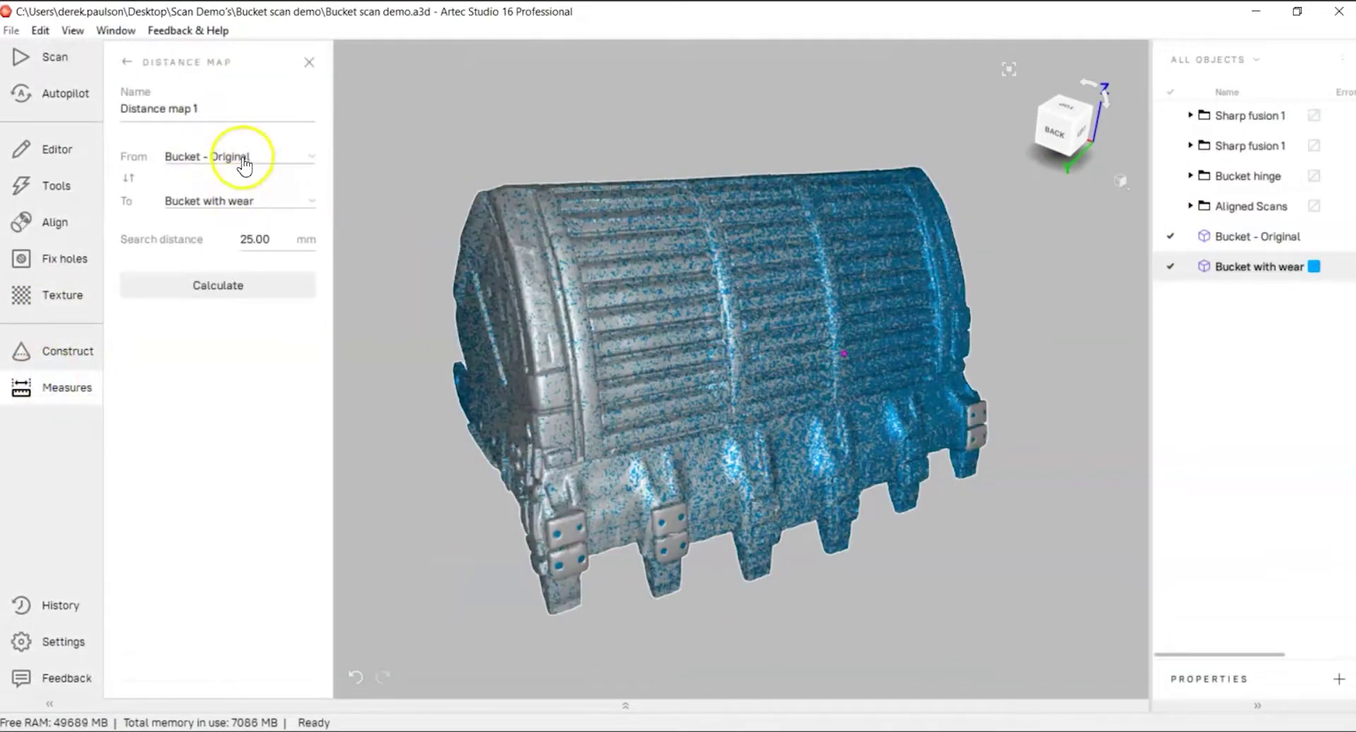
left_click(249, 169)
left_click(242, 195)
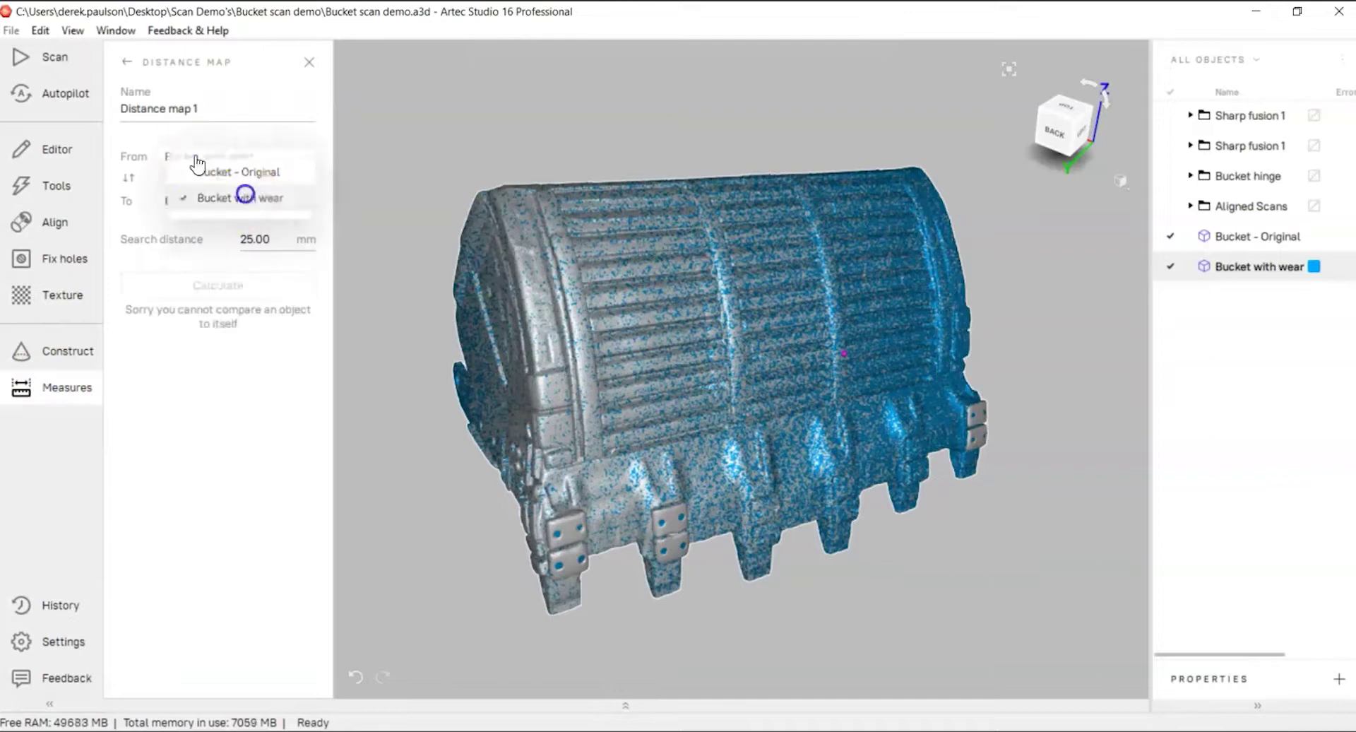
left_click(232, 199)
left_click(237, 215)
left_click(218, 285)
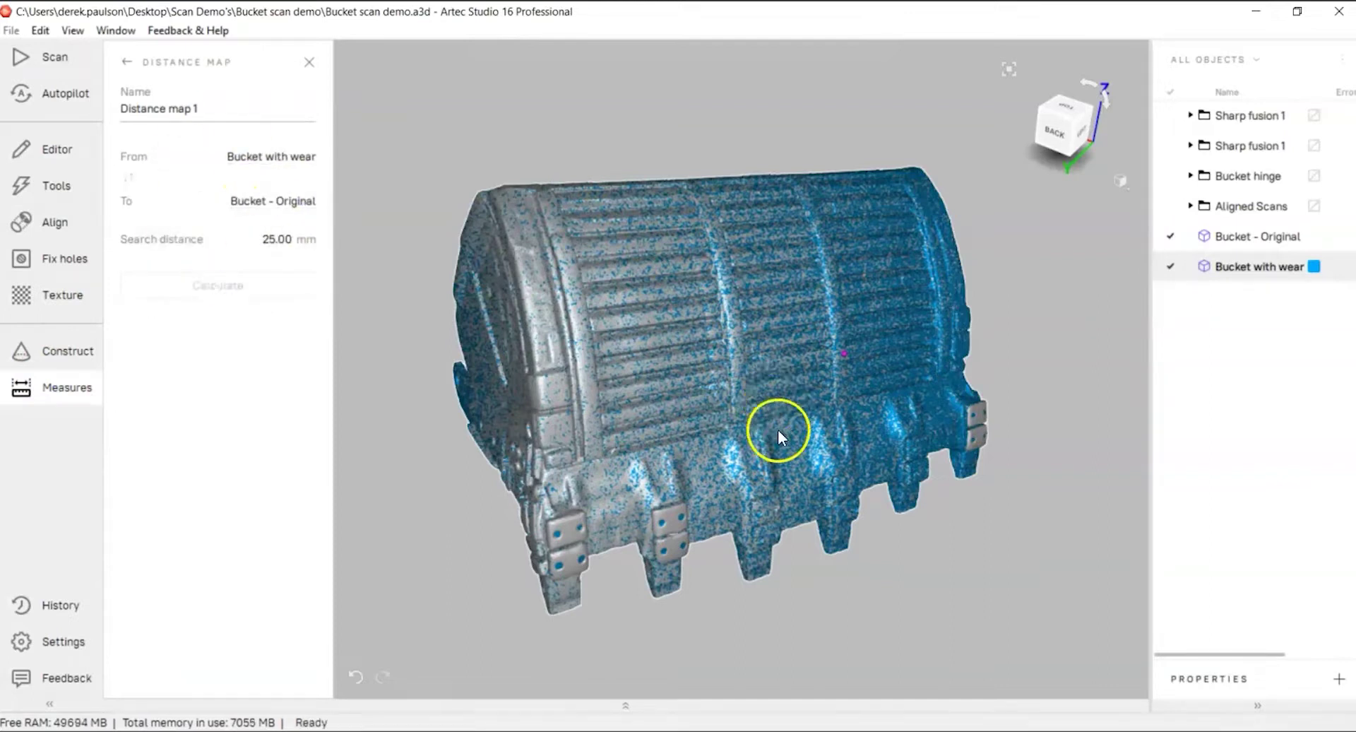
Set the distance map's error scale to 15.557 mm.
left_click_drag(862, 587, 456, 352)
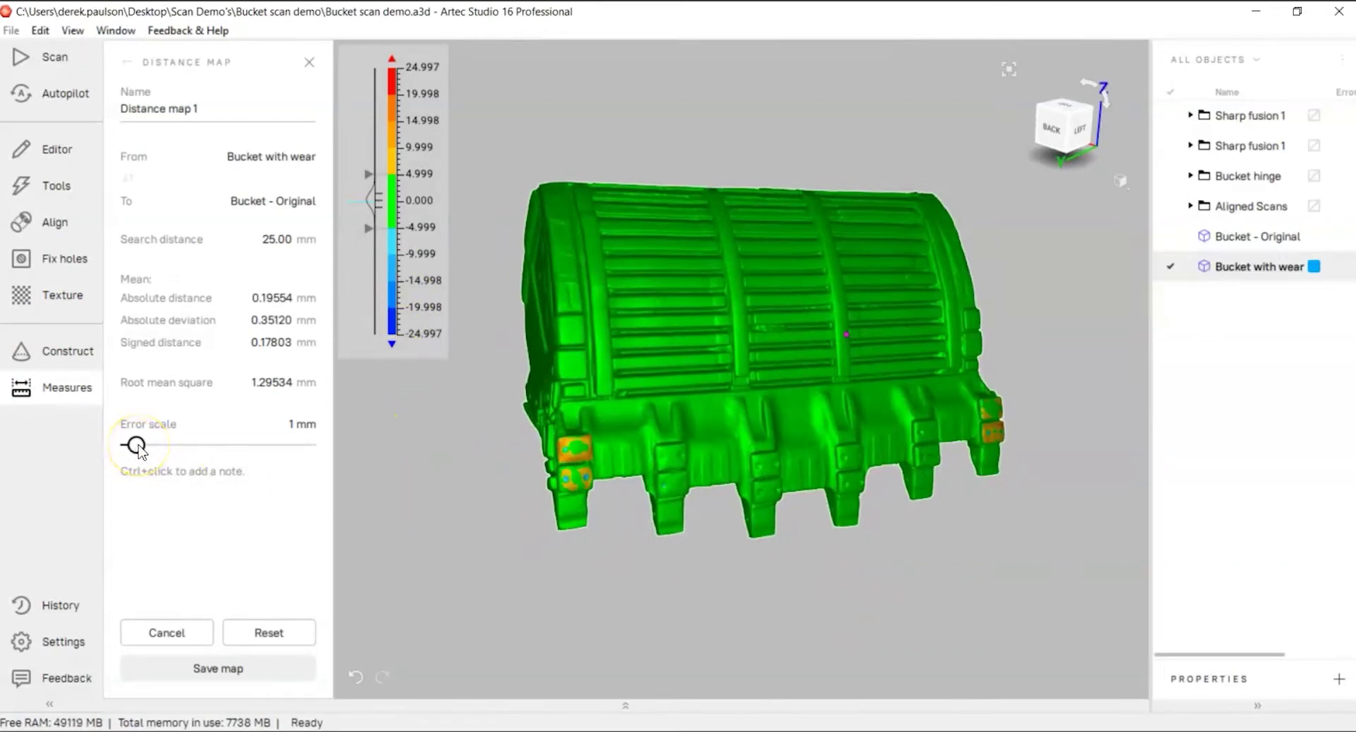
left_click_drag(137, 446, 240, 453)
left_click(921, 570)
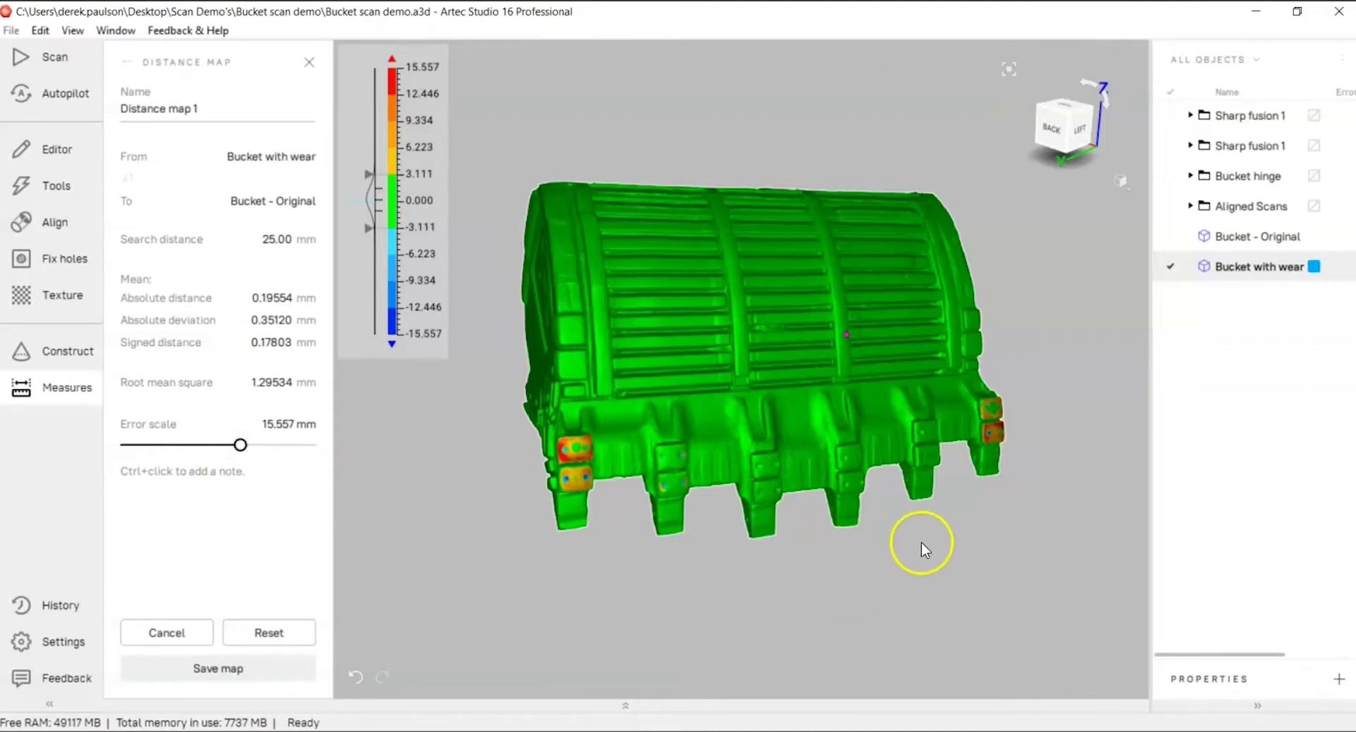
Inspect the deviations on the bucket's inner side ribs, lip and tooth plates in the distance map.
left_click_drag(921, 541, 720, 520)
mouse_move(665, 392)
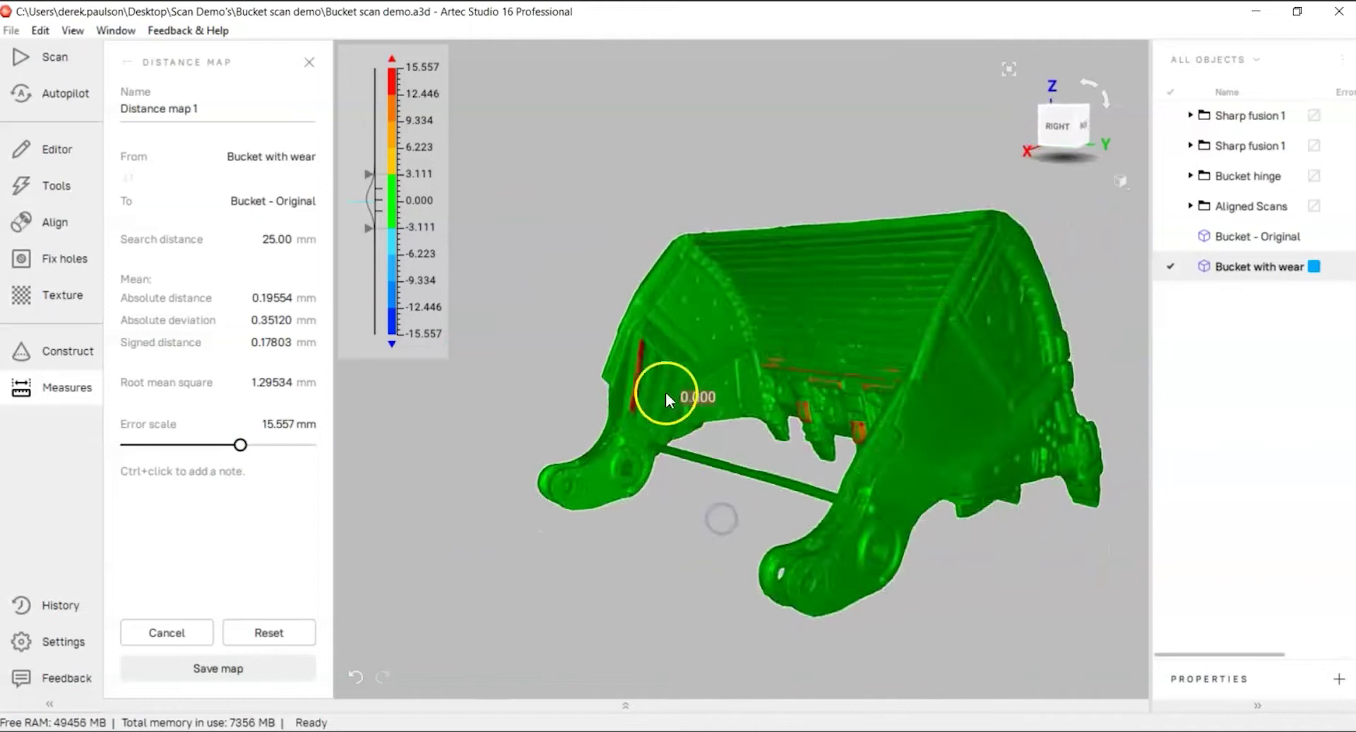
scroll(643, 380, "up", 5)
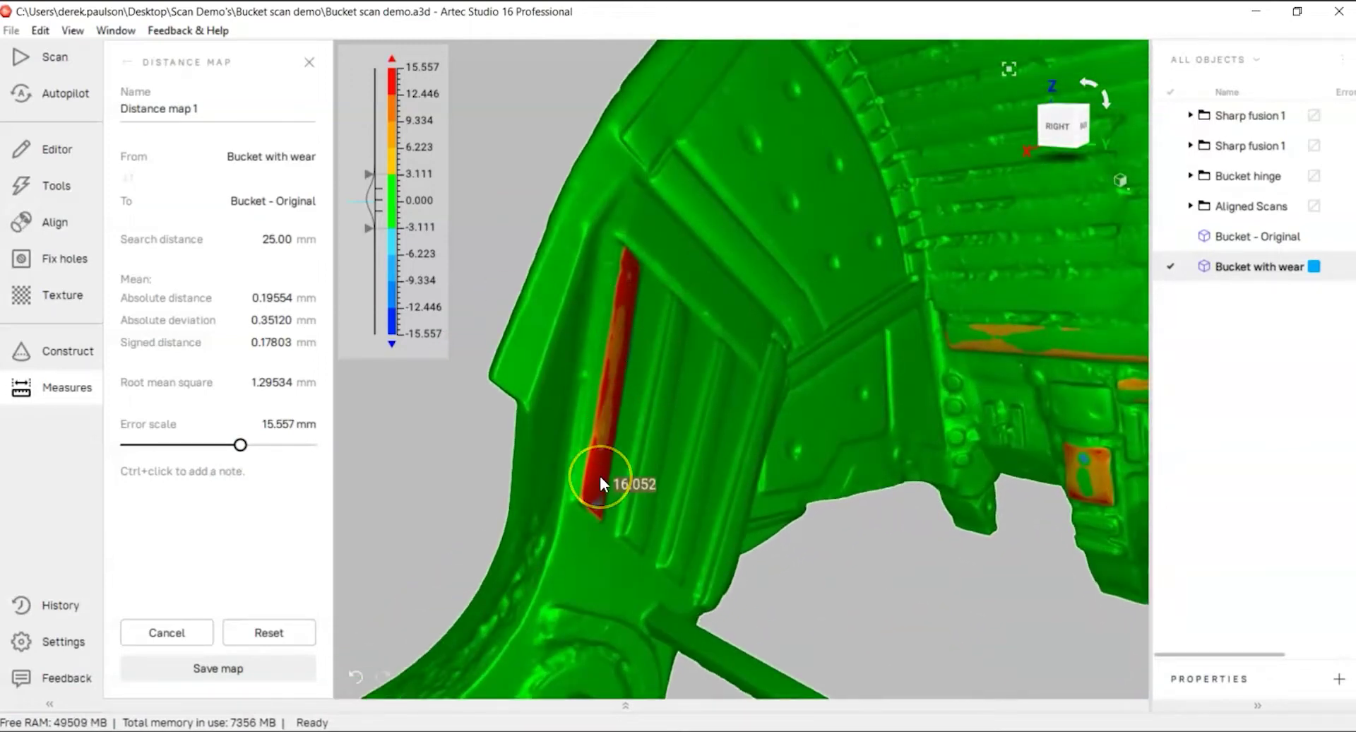
scroll(757, 459, "down", 4)
middle_click_drag(757, 459, 642, 342)
left_click_drag(643, 342, 868, 393)
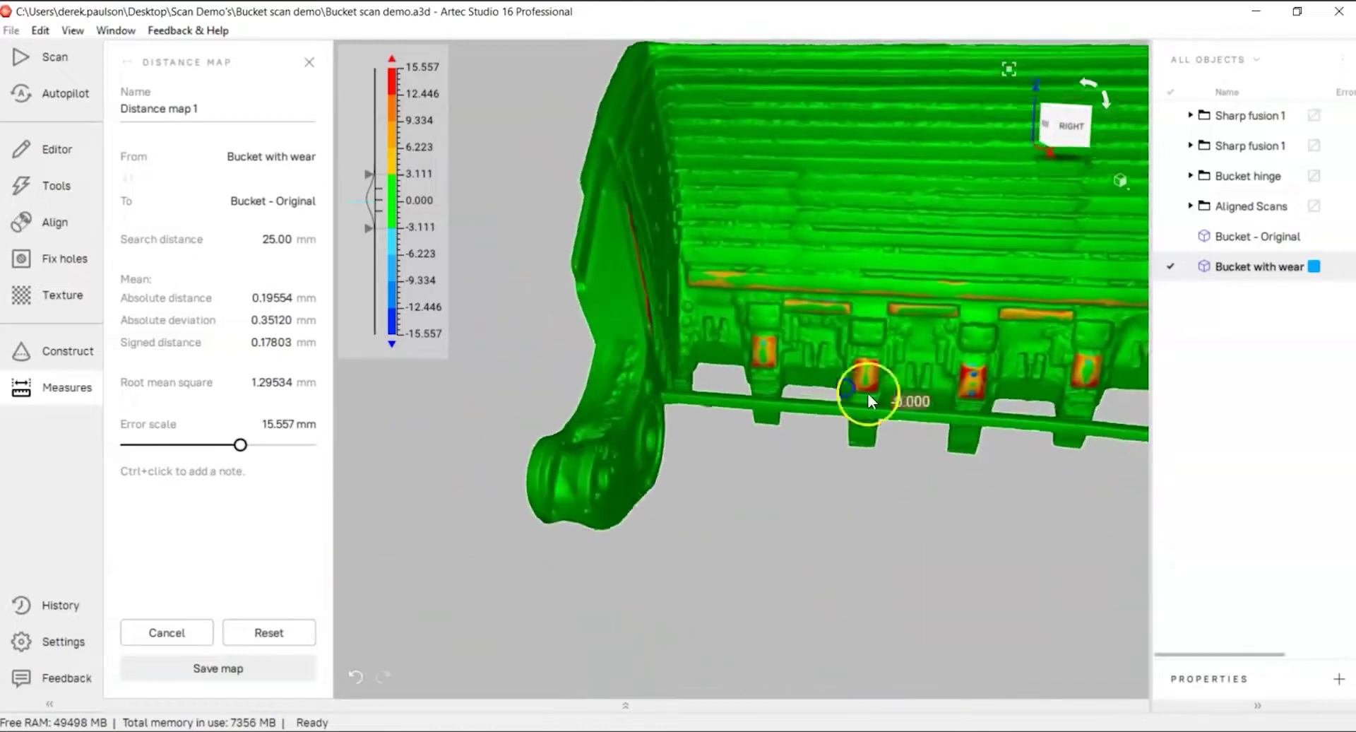
scroll(867, 392, "down", 3)
middle_click_drag(867, 393, 738, 428)
left_click_drag(595, 343, 910, 422)
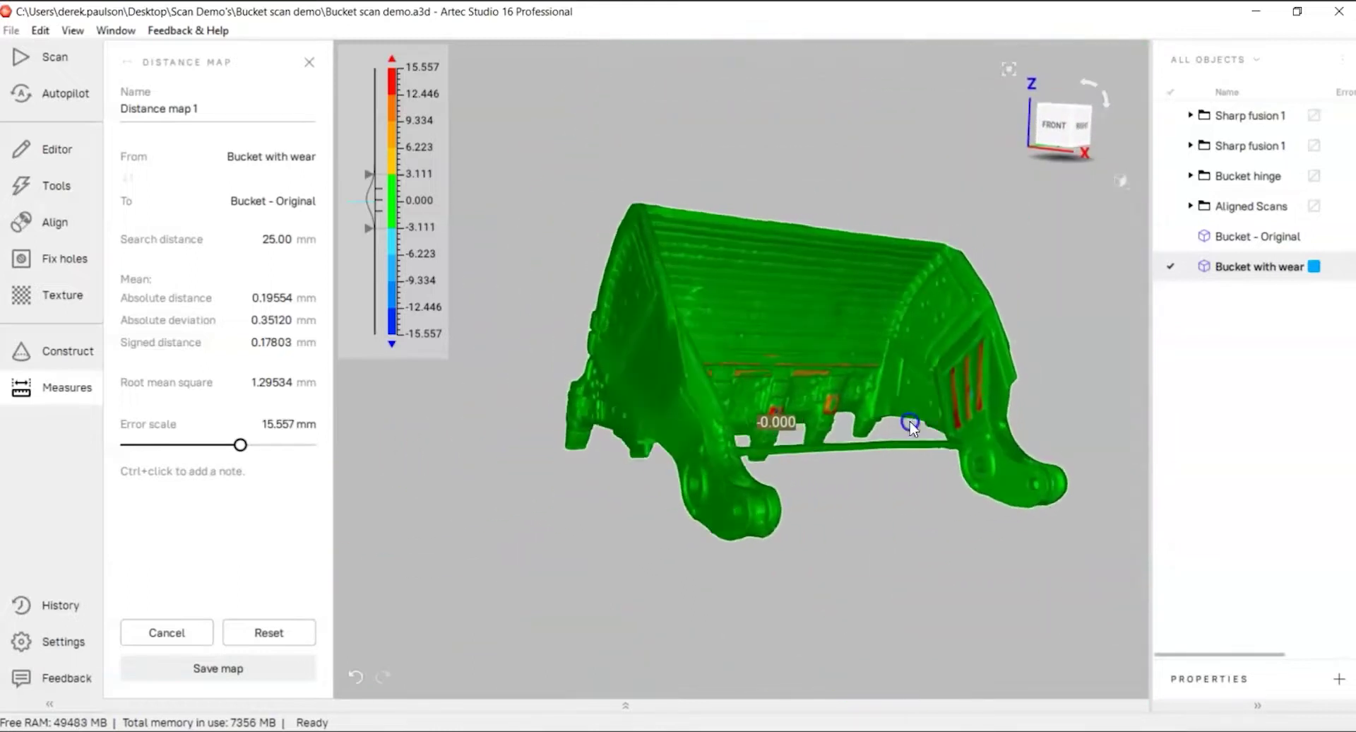
right_click_drag(887, 544, 871, 515)
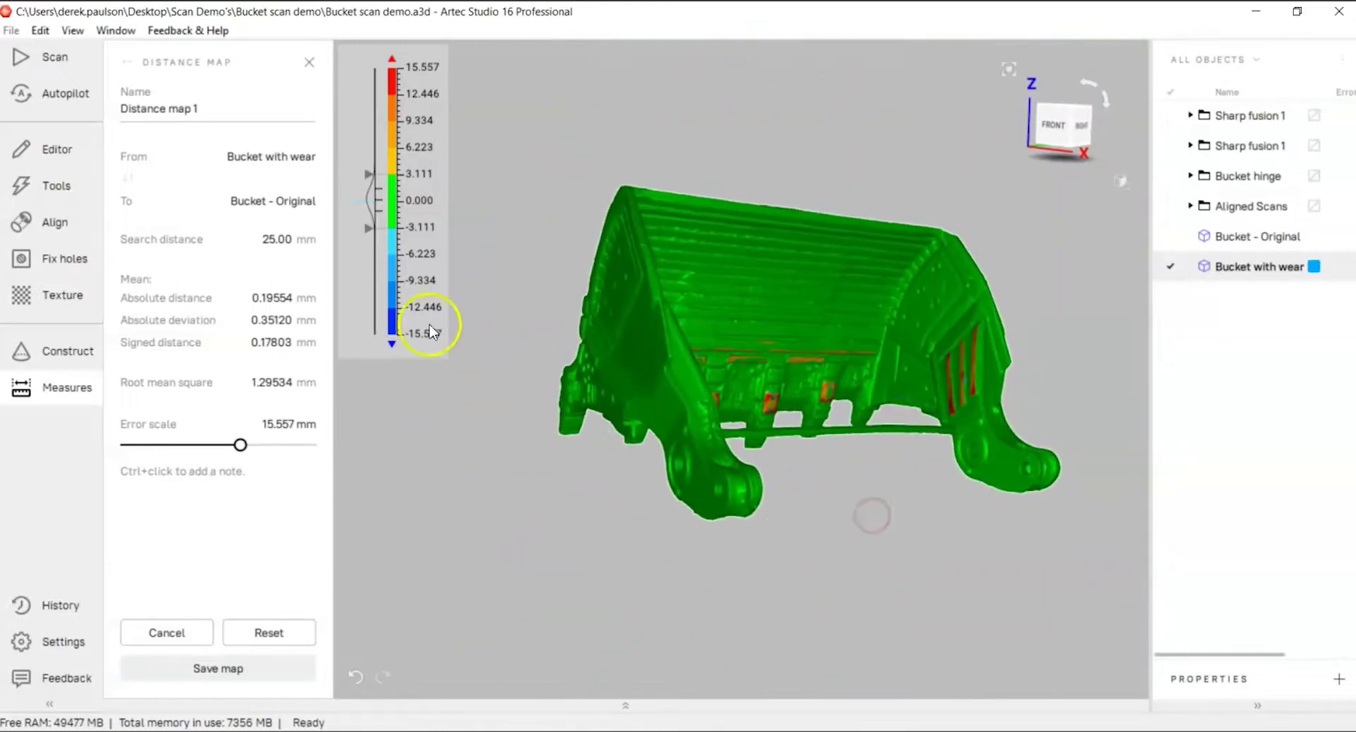
Set the distance map's error scale to 5.186 mm.
left_click_drag(436, 466, 578, 521)
left_click_drag(240, 445, 170, 444)
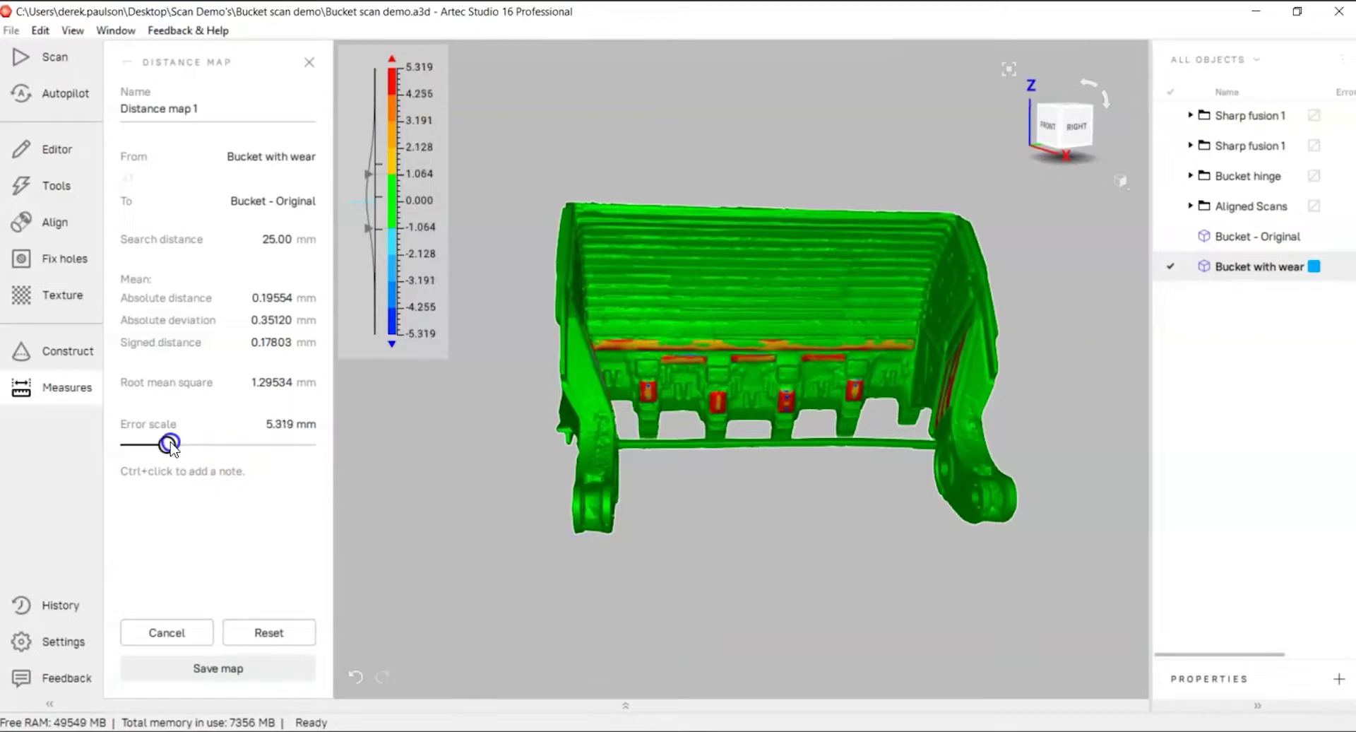
left_click_drag(689, 536, 648, 523)
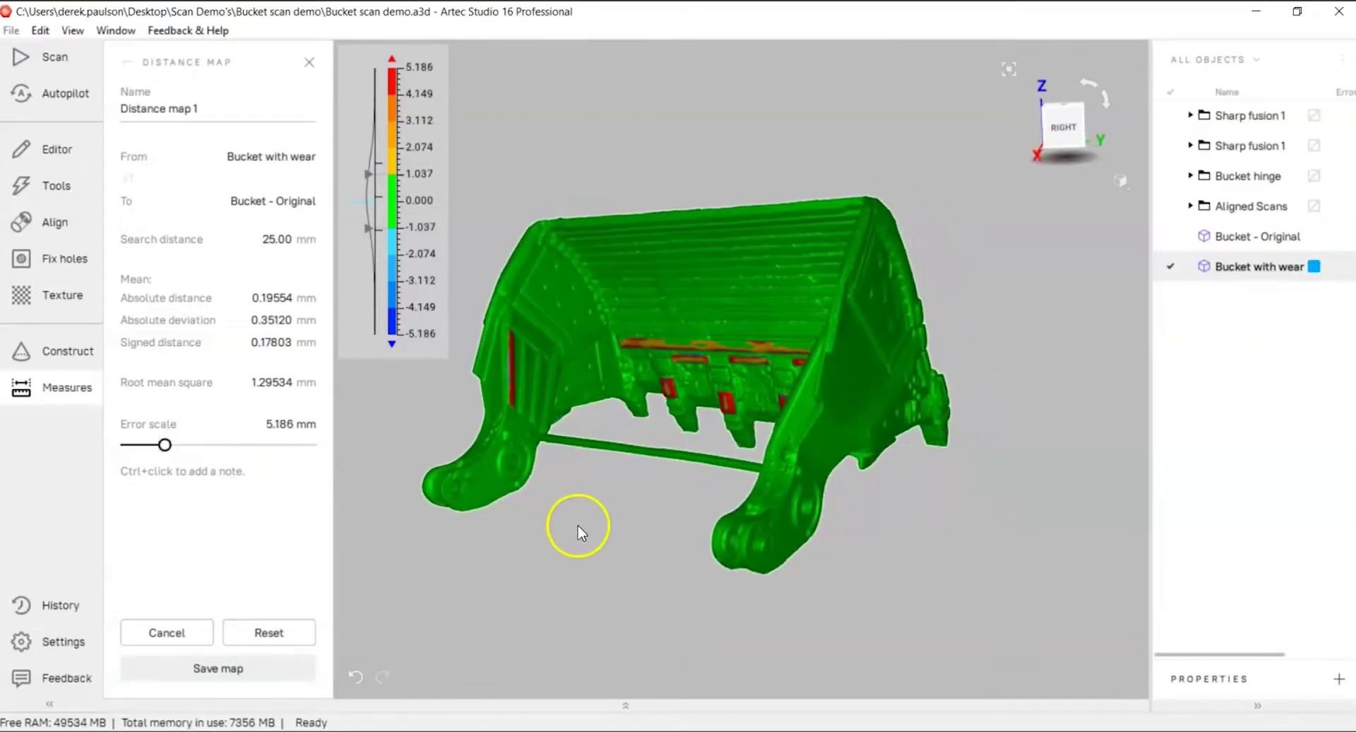
Add deviation notes to the upper and lower wear plates on both outermost teeth at the back of the bucket.
left_click_drag(565, 508, 931, 570)
scroll(937, 410, "up", 3)
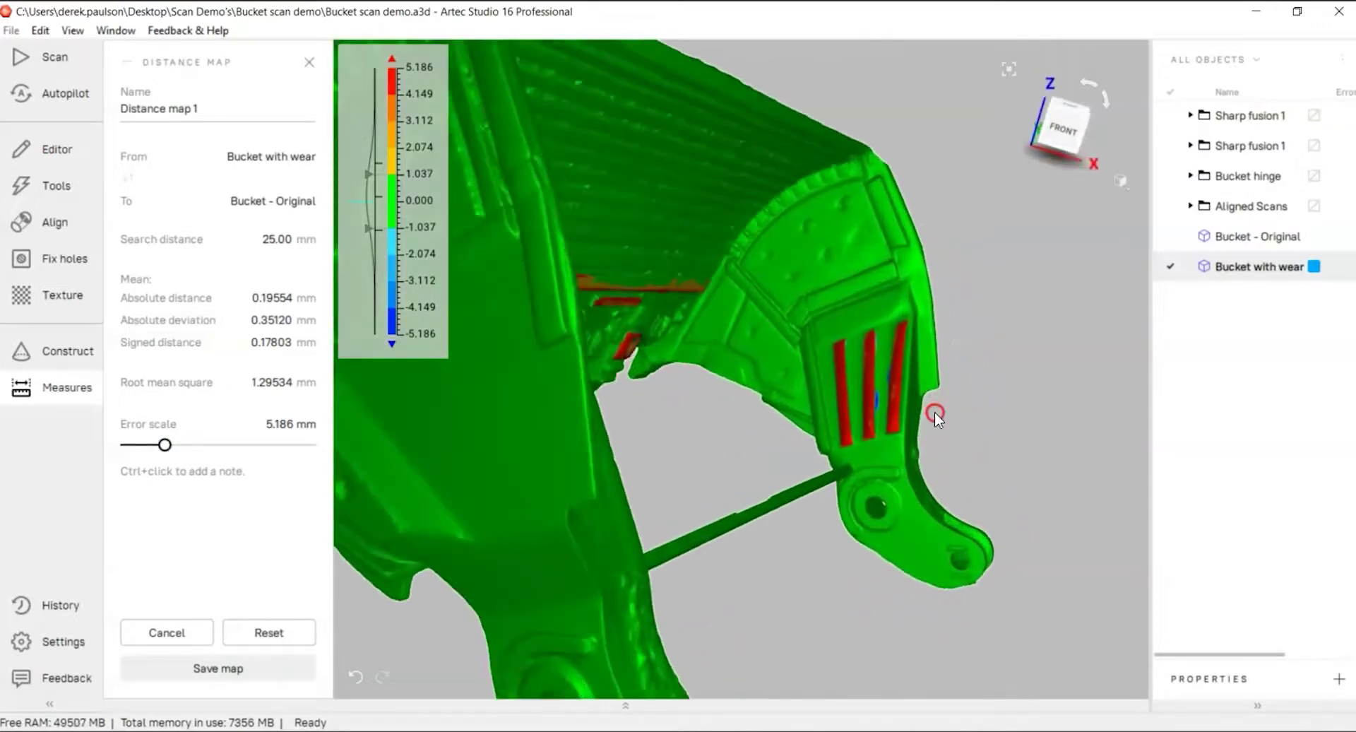
scroll(934, 413, "down", 2)
mouse_move(934, 412)
left_mouse_down()
mouse_move(892, 479)
mouse_move(697, 443)
mouse_move(599, 453)
mouse_move(821, 363)
mouse_move(992, 380)
mouse_move(803, 418)
mouse_move(609, 373)
mouse_move(743, 393)
mouse_move(608, 312)
mouse_move(822, 473)
mouse_move(763, 517)
mouse_move(742, 509)
mouse_move(736, 526)
left_mouse_up()
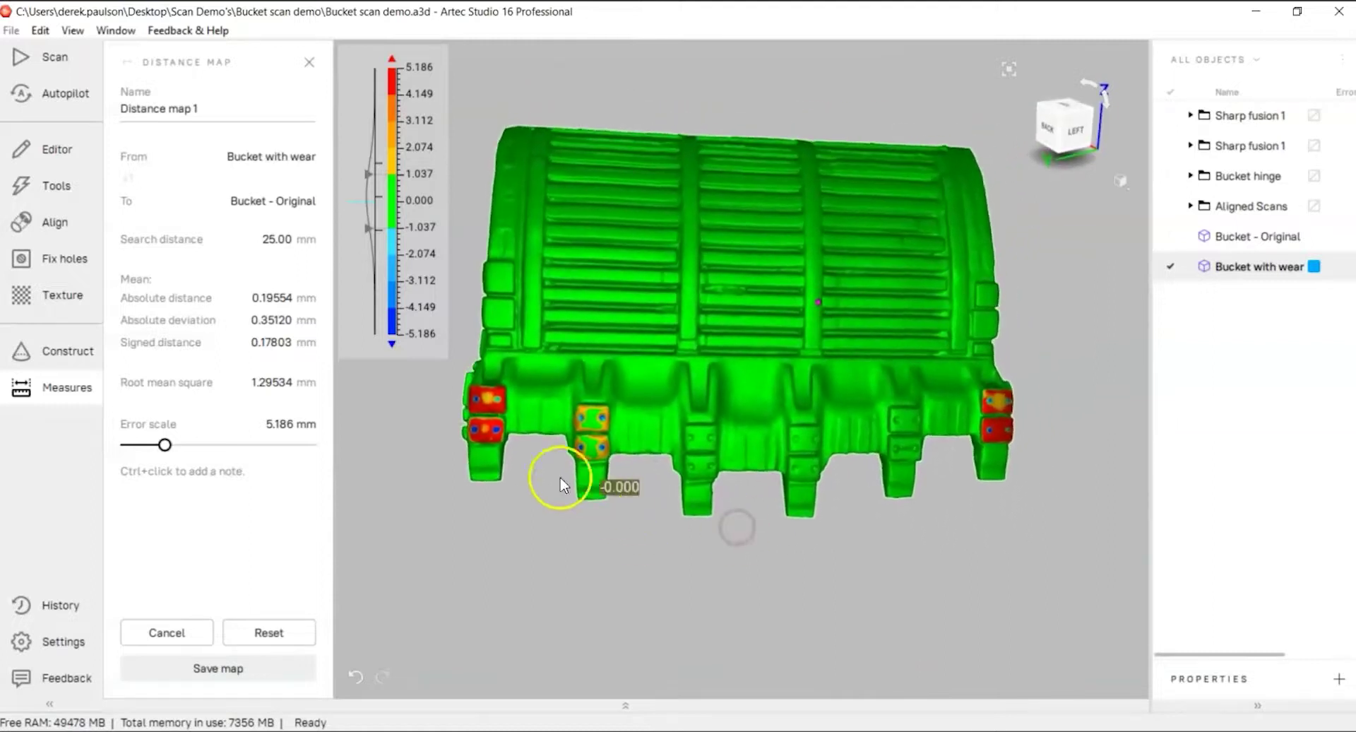
left_click(477, 436, "ctrl")
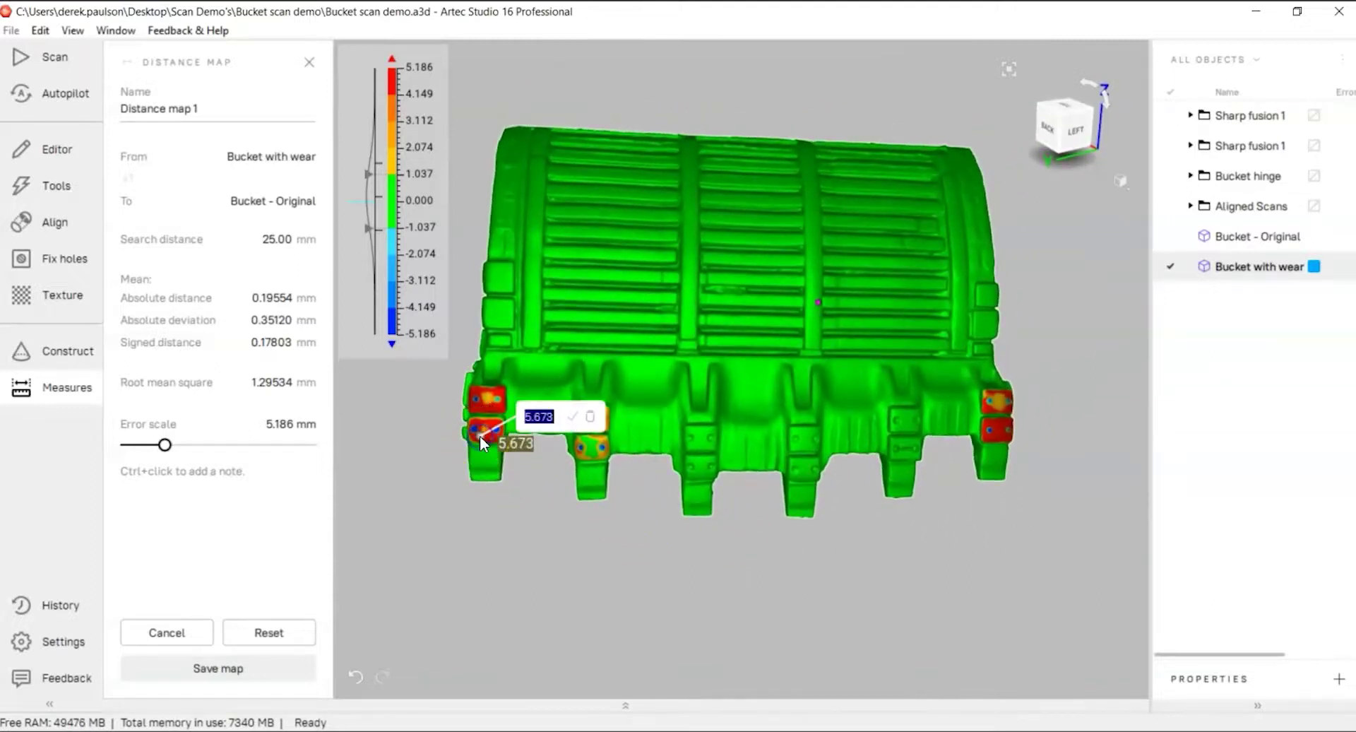
left_click(482, 404, "ctrl")
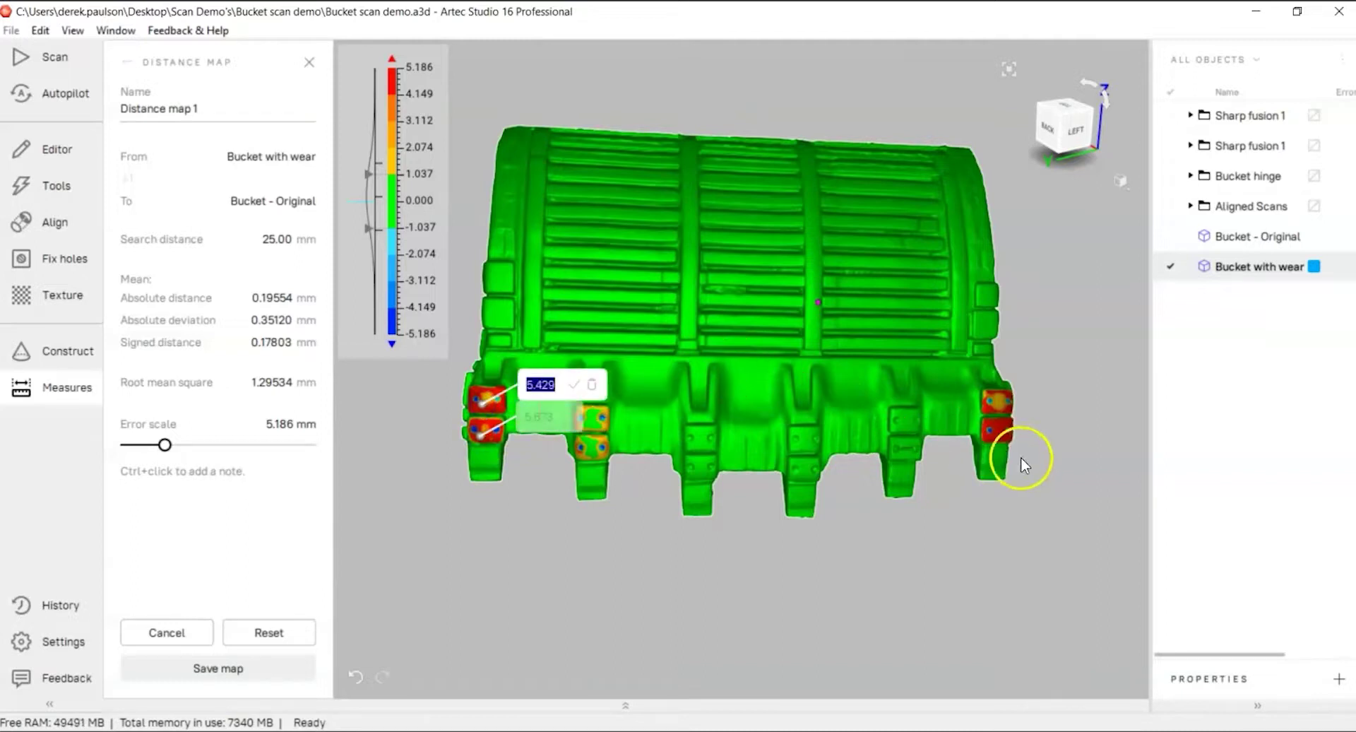
left_click(999, 400, "ctrl")
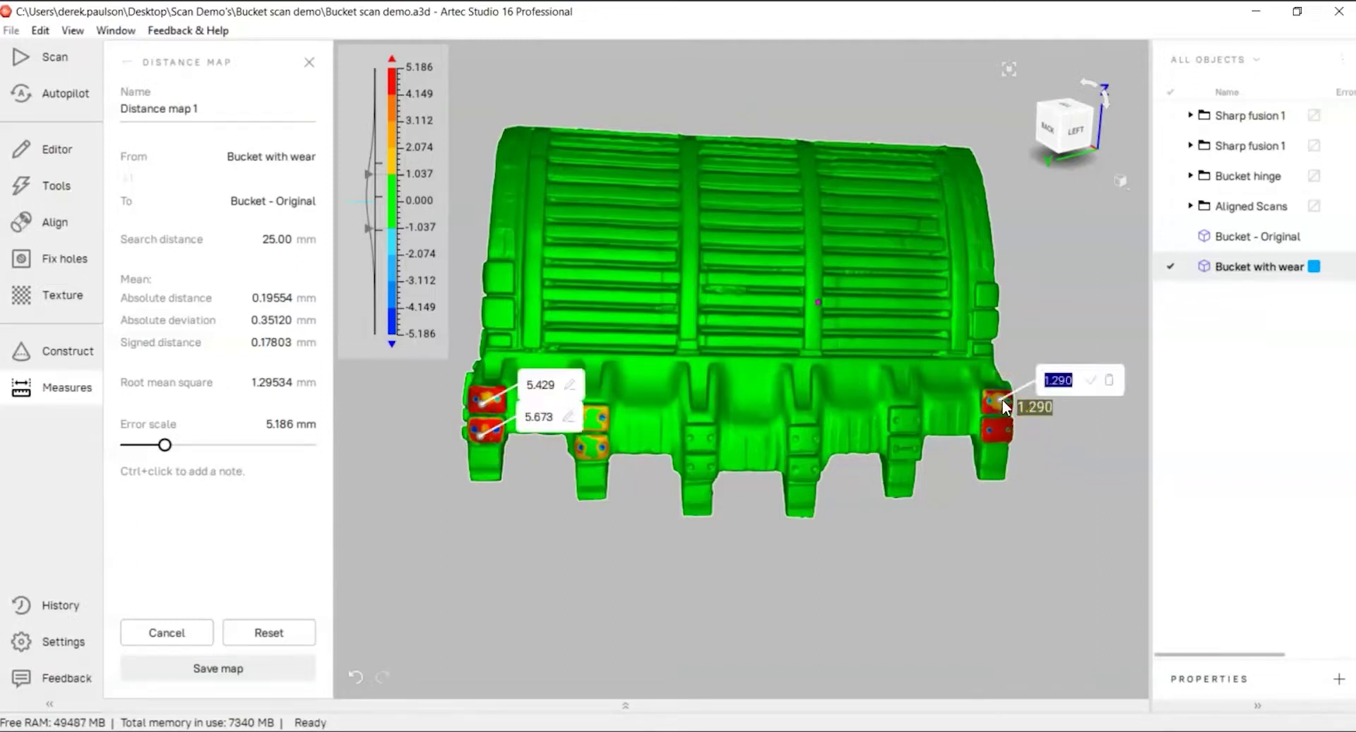
left_click(993, 410)
left_click(988, 409, "ctrl")
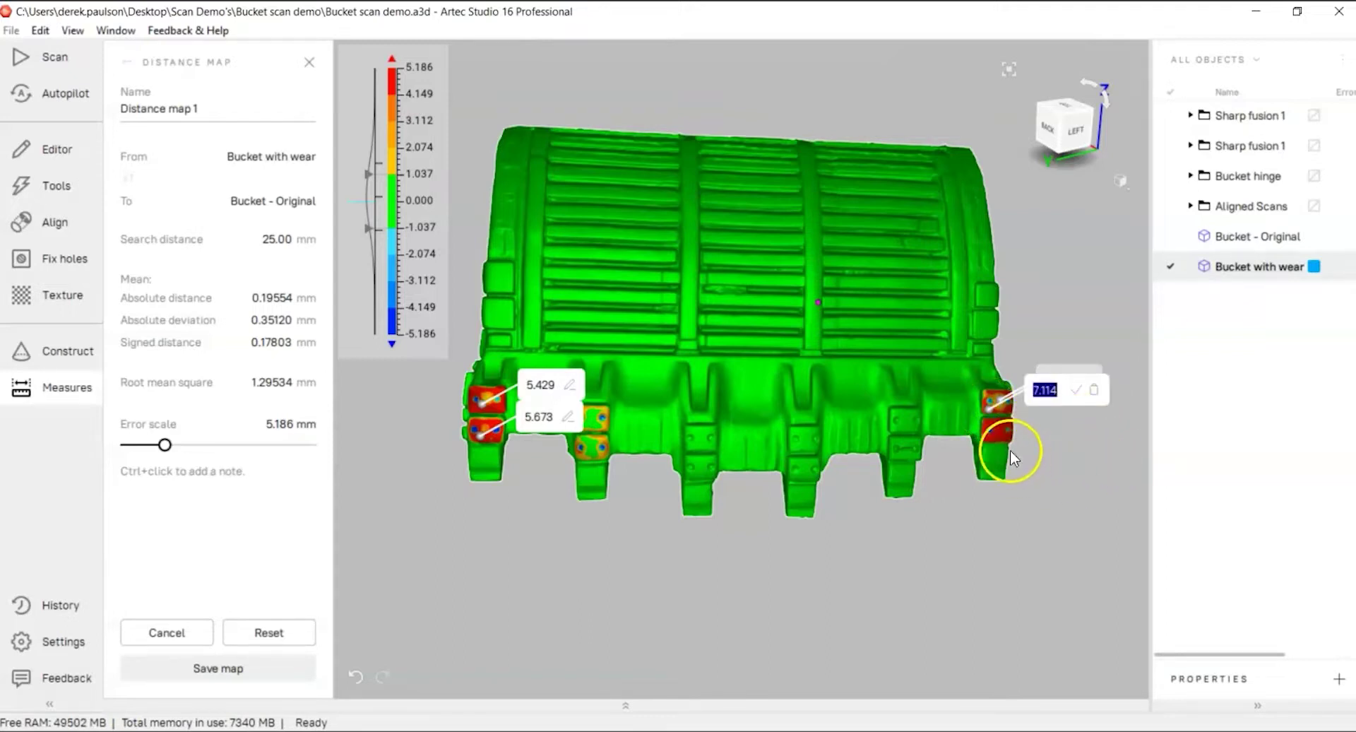
left_click(999, 430, "ctrl")
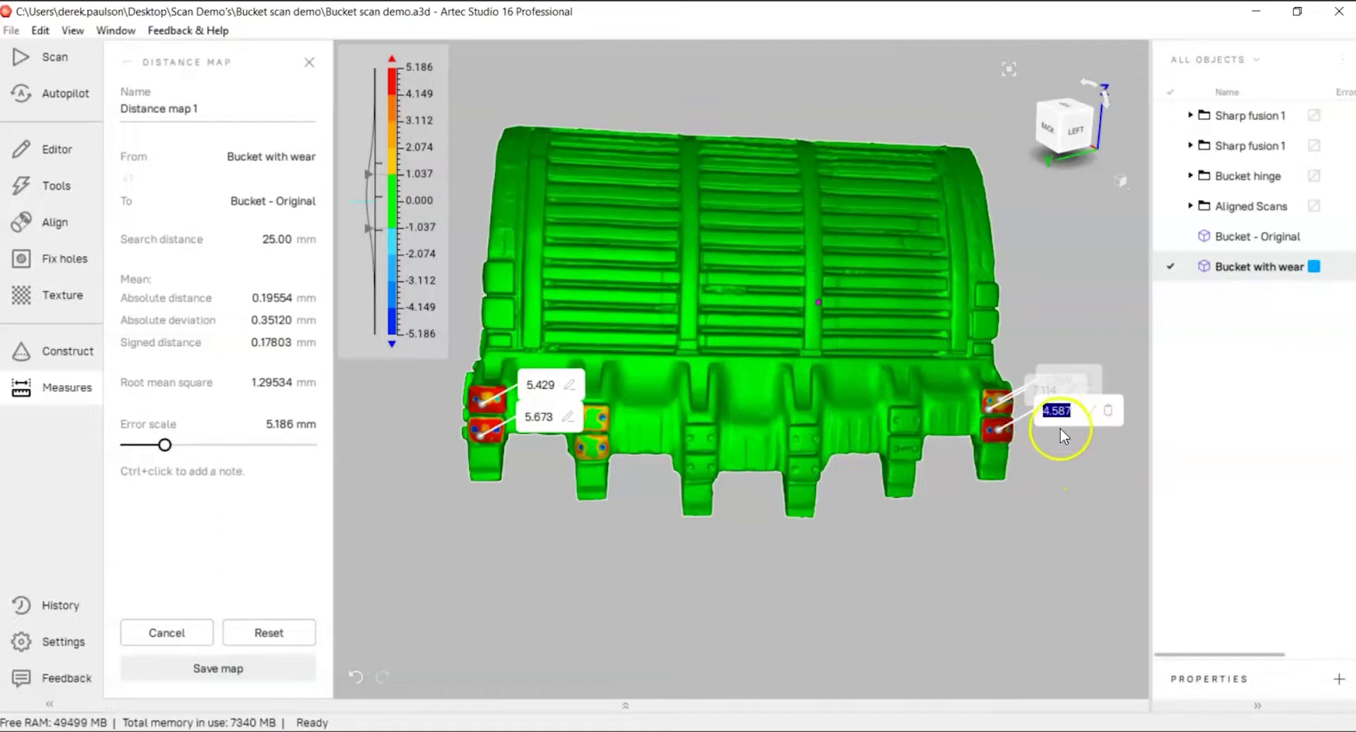
Move the note labels of both outermost teeth outward so they sit apart and clear of the bucket.
left_click_drag(1065, 418, 1077, 507)
left_click(1053, 410)
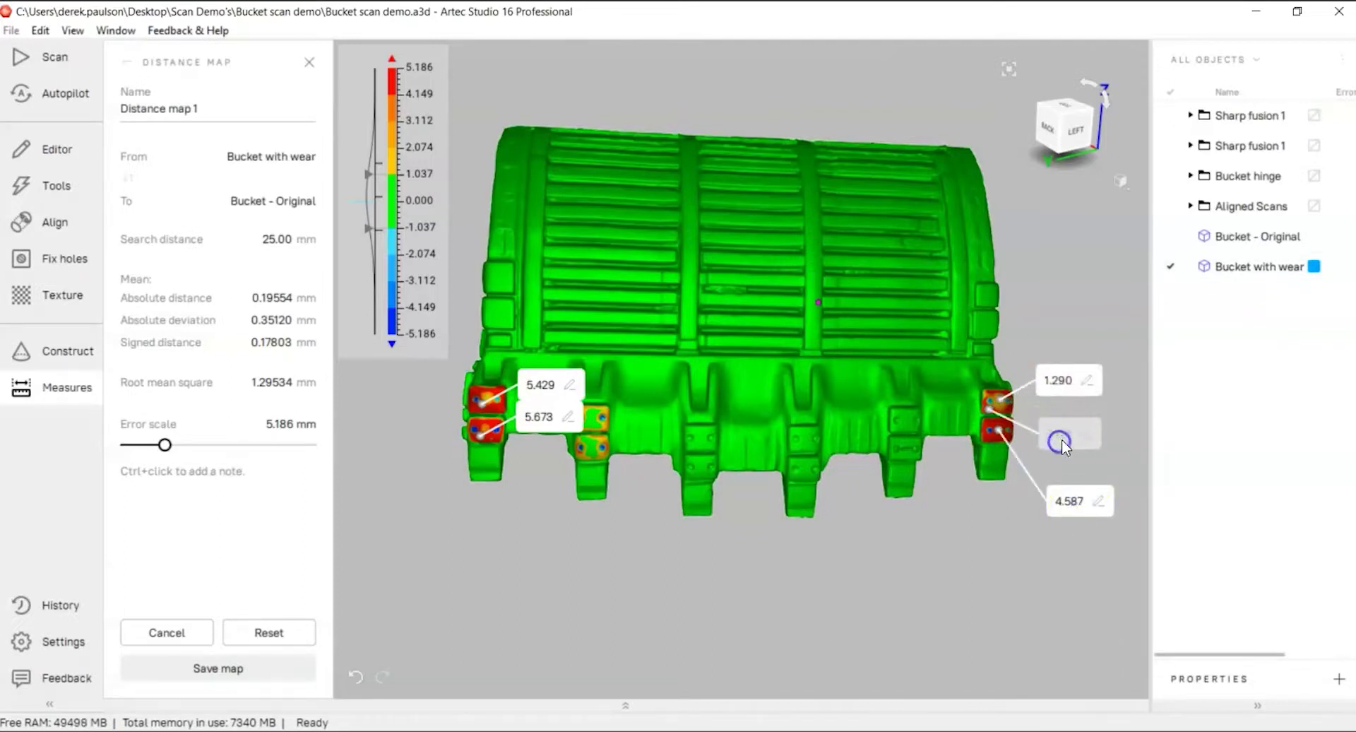
left_click_drag(537, 426, 397, 457)
left_click_drag(537, 384, 376, 398)
Set the distance map's error scale to 5.053 mm and collapse the object list to enlarge the view of the bucket's inner side.
left_click_drag(544, 529, 818, 520)
middle_click_drag(750, 486, 800, 463)
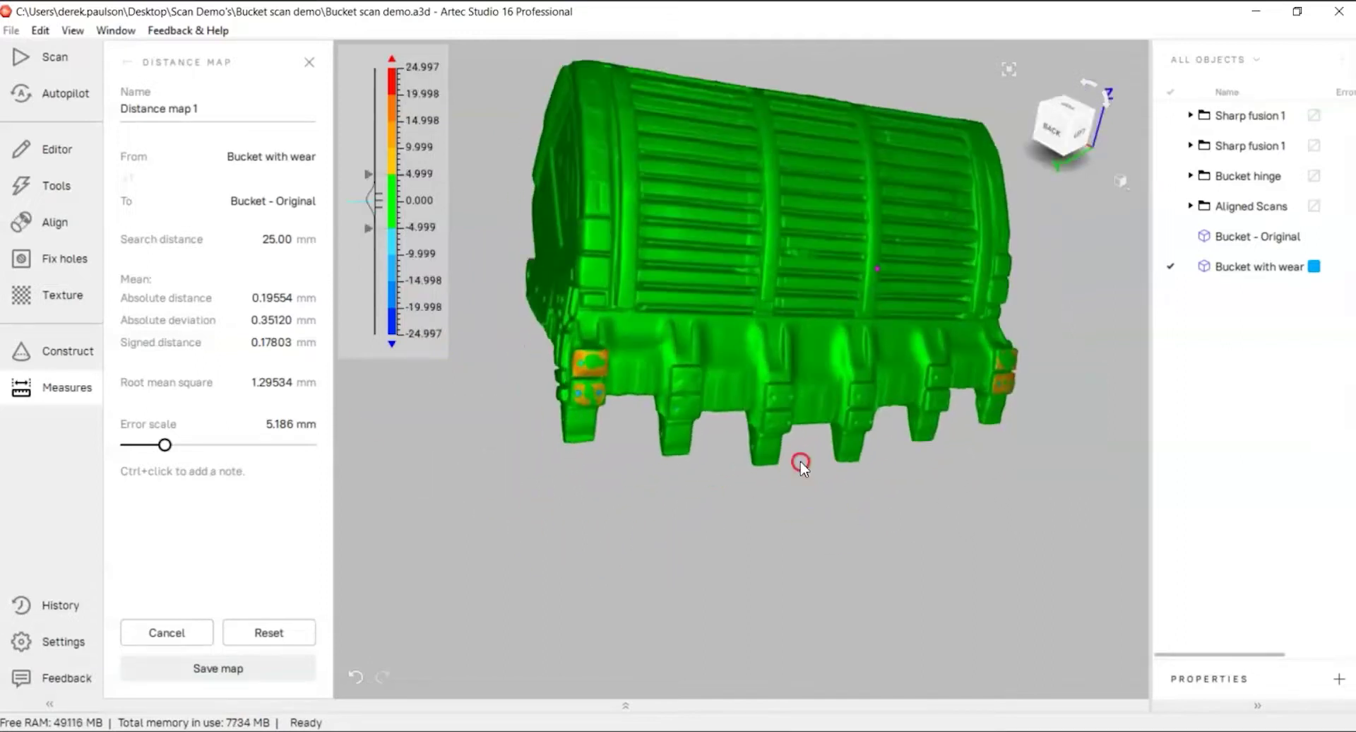
left_click_drag(495, 450, 851, 493)
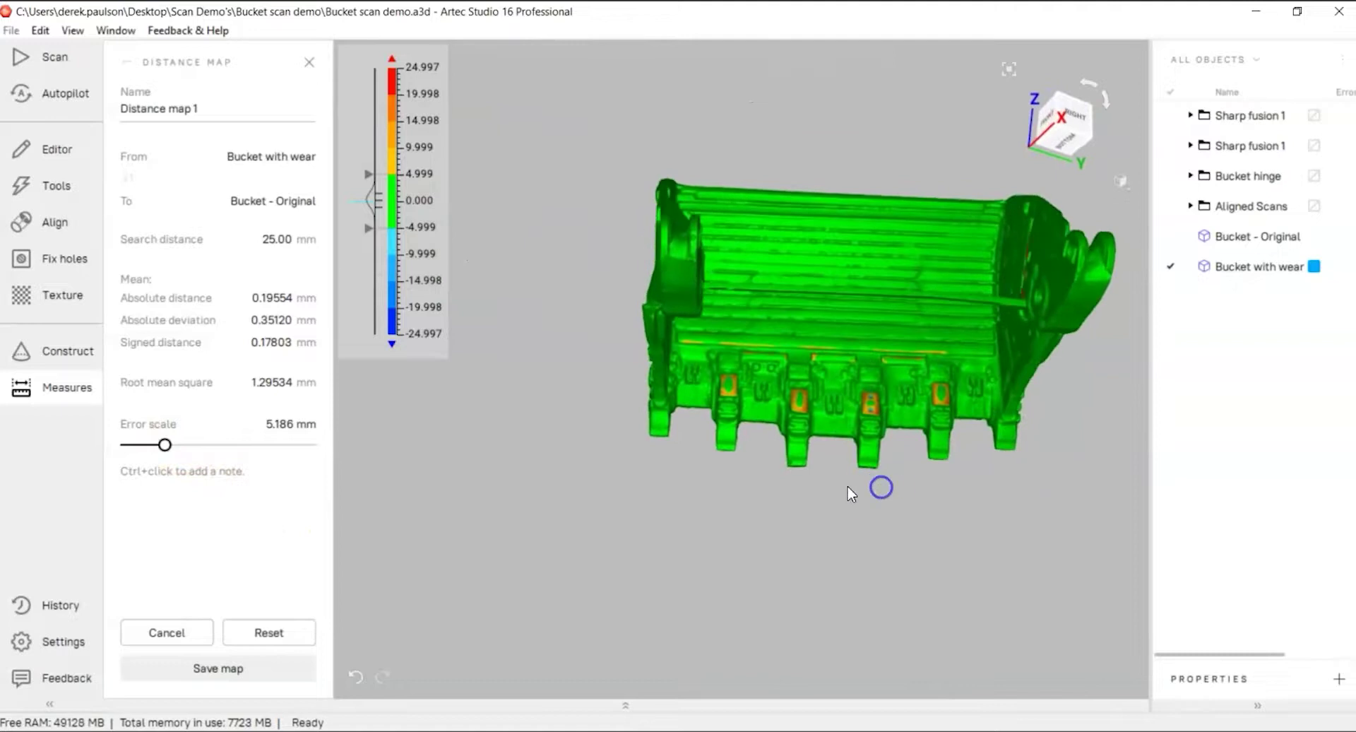
scroll(847, 487, "up", 5)
left_click(165, 444)
scroll(579, 375, "down", 2)
left_click(1257, 705)
Add three deviation notes along the bucket's inner lip and one on each of the four worn tooth plates.
left_click(712, 399, "ctrl")
left_click(646, 328, "ctrl")
left_click(818, 328, "ctrl")
left_click(1060, 329, "ctrl")
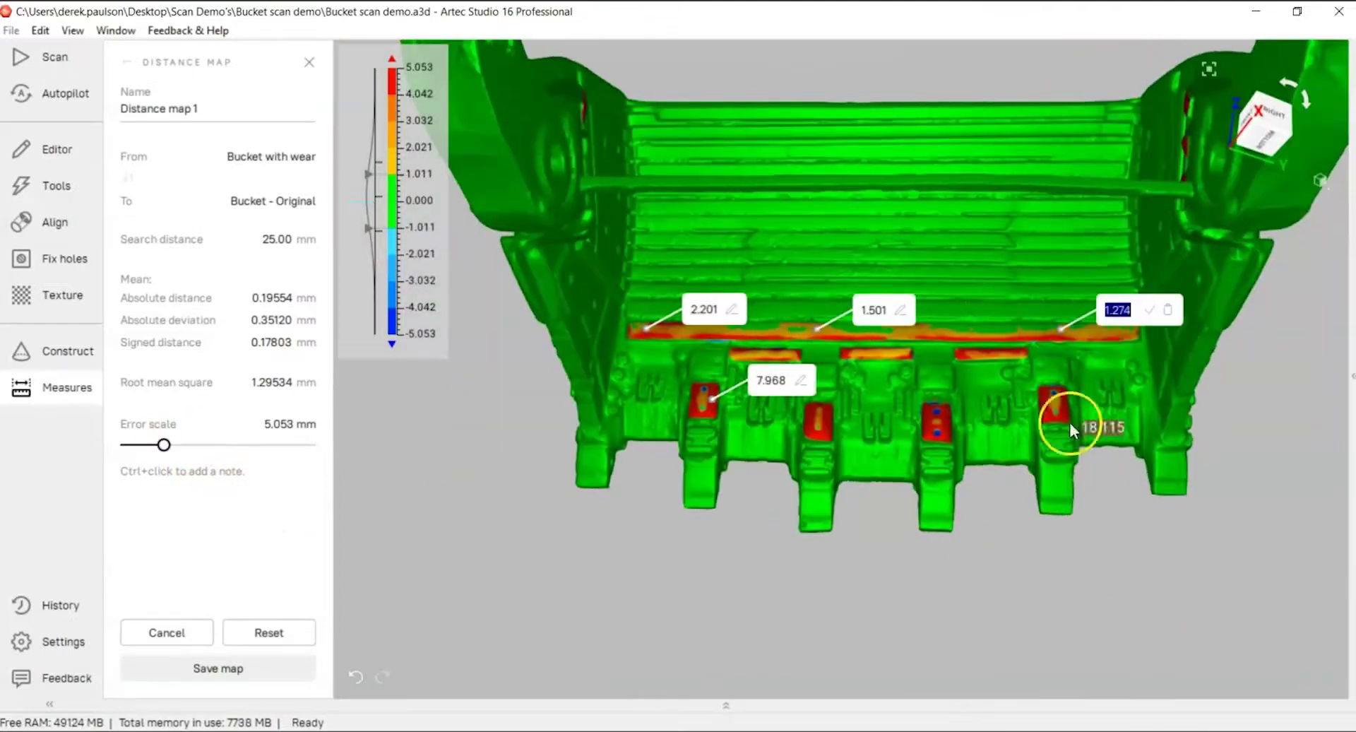
left_click(1065, 403, "ctrl")
left_click(937, 422, "ctrl")
left_click(828, 419, "ctrl")
left_click(411, 611)
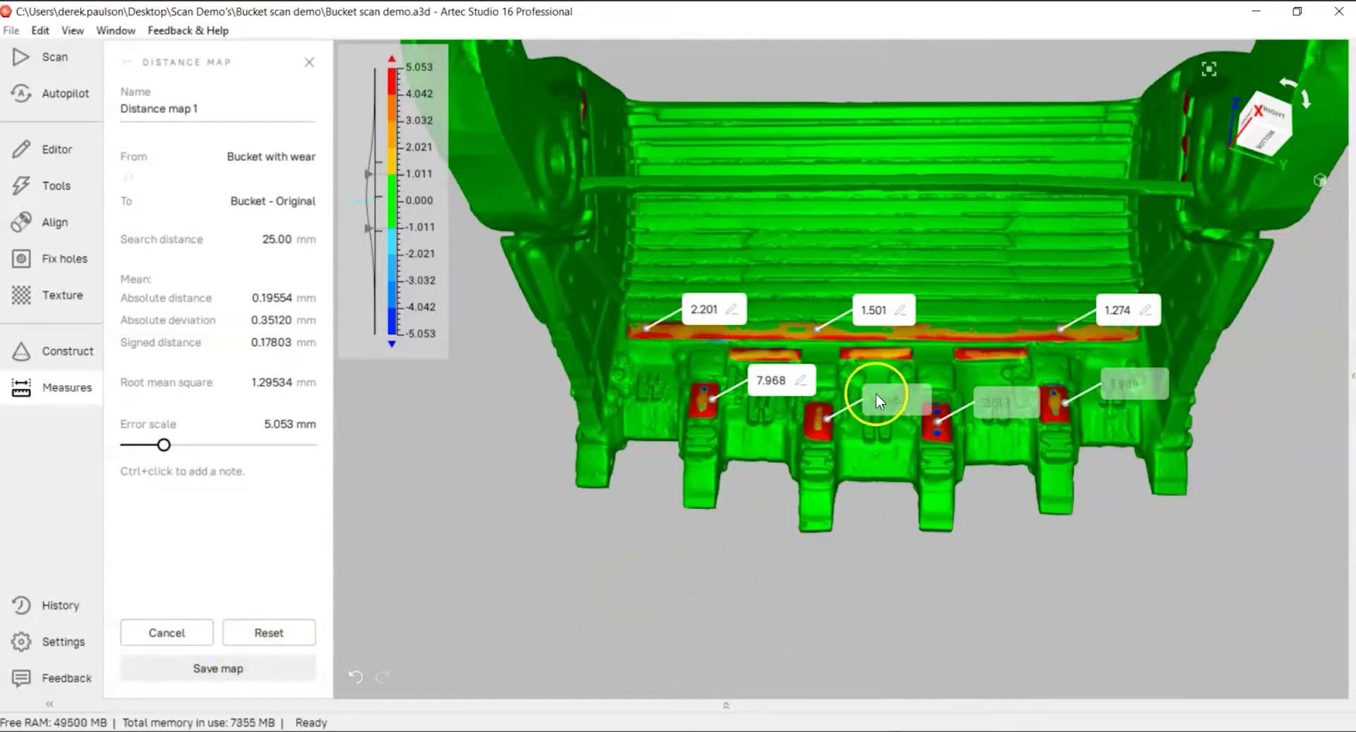
Move one middle tooth plate's note label below the teeth and save the distance map.
left_click_drag(876, 393, 874, 546)
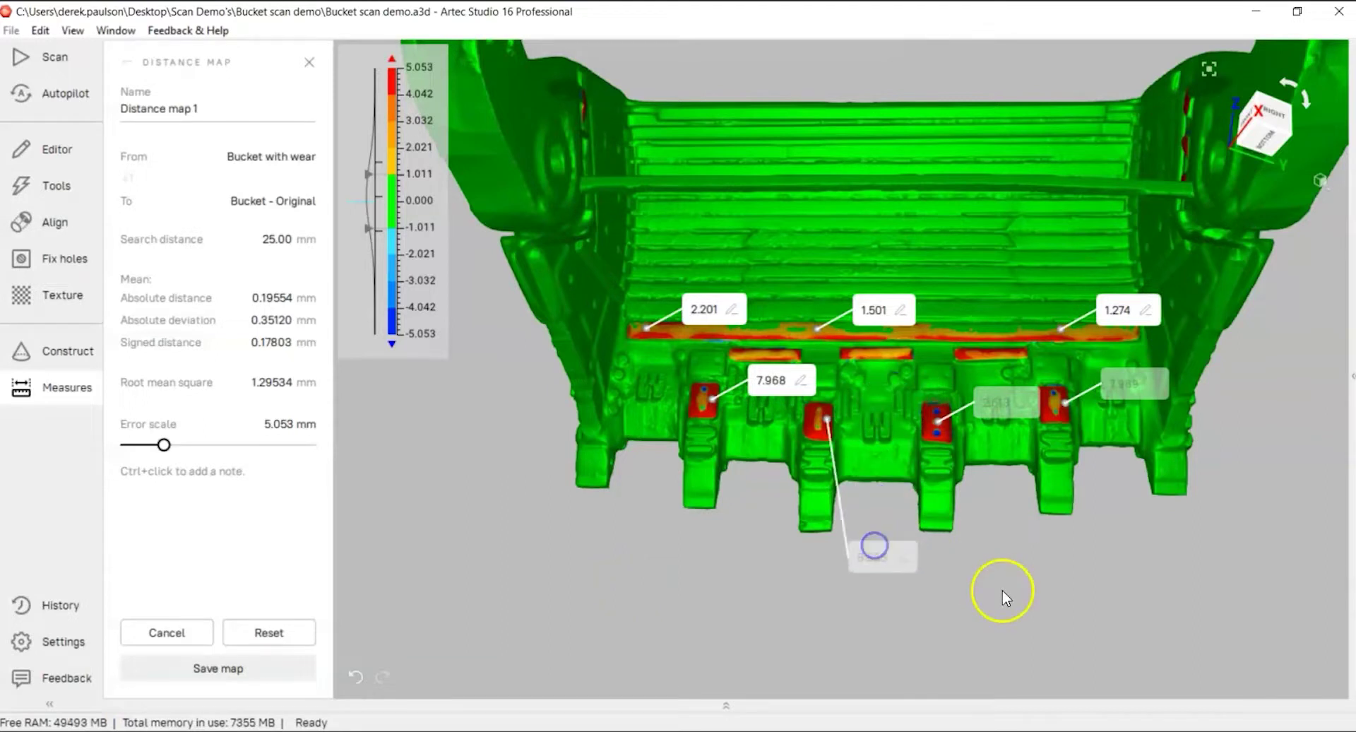
left_click(654, 555)
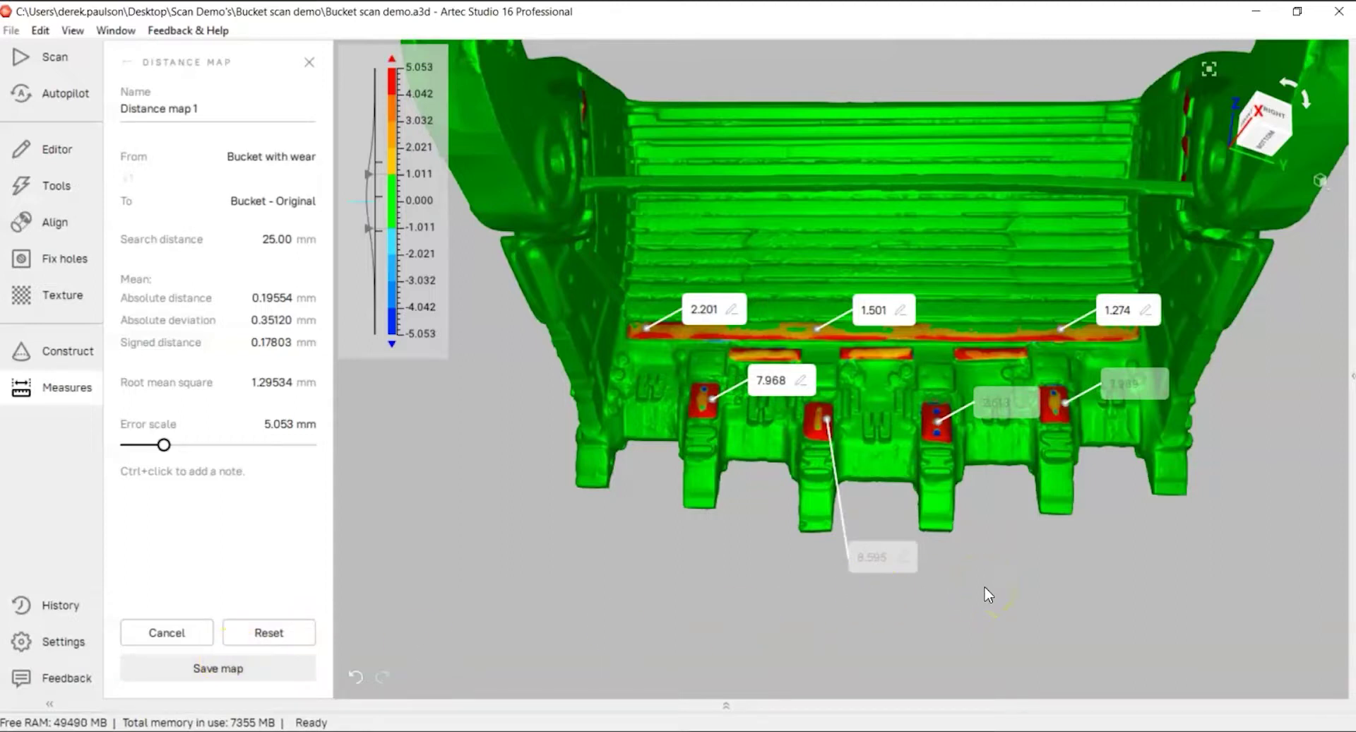
left_click(185, 665)
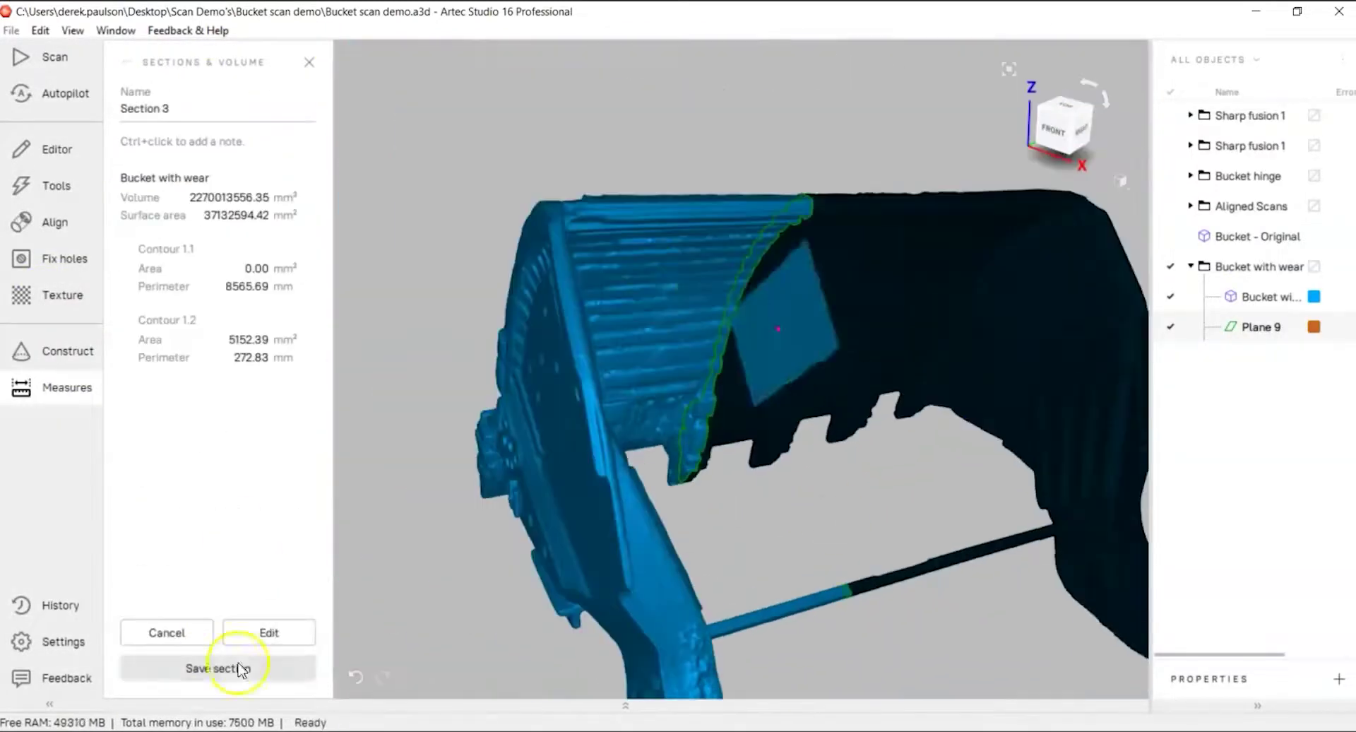
Save Section 3 of Bucket with wear and examine its contour with the bucket mesh hidden and shown again.
left_click(221, 663)
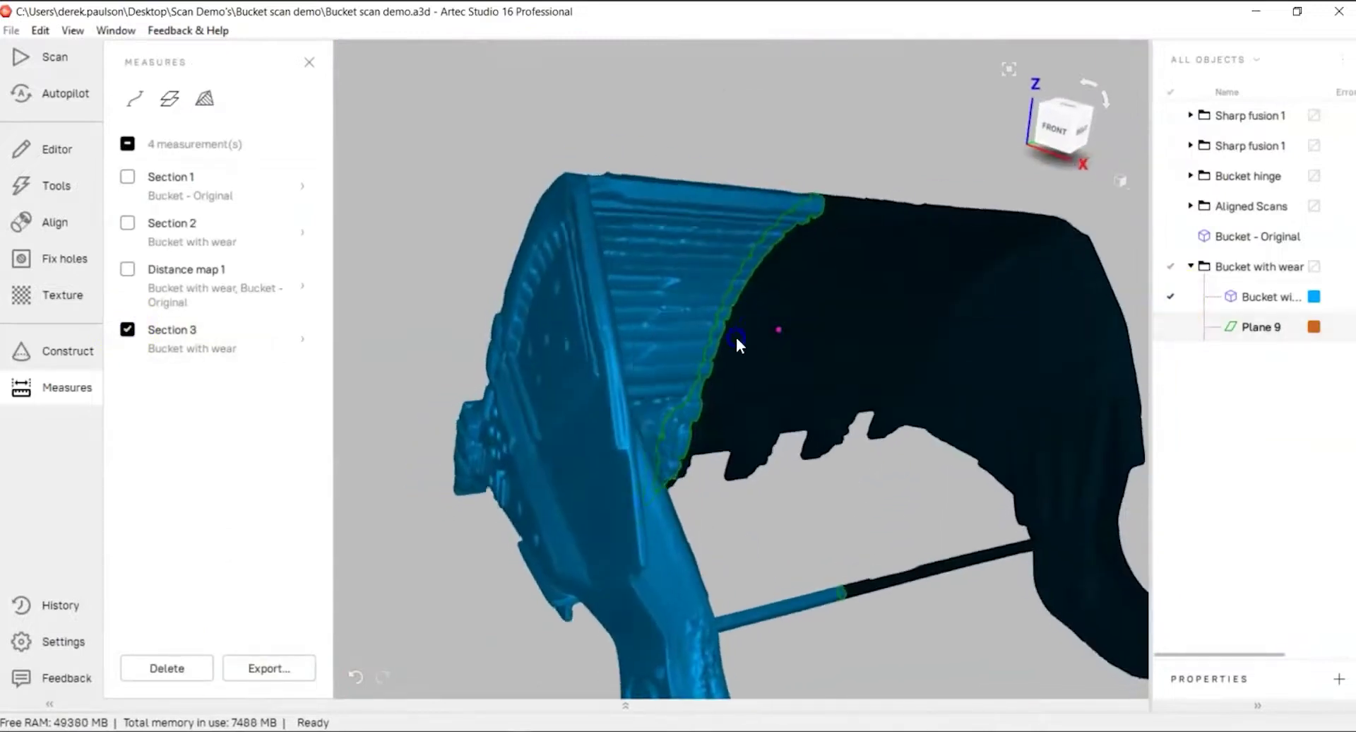
left_click_drag(736, 339, 781, 463)
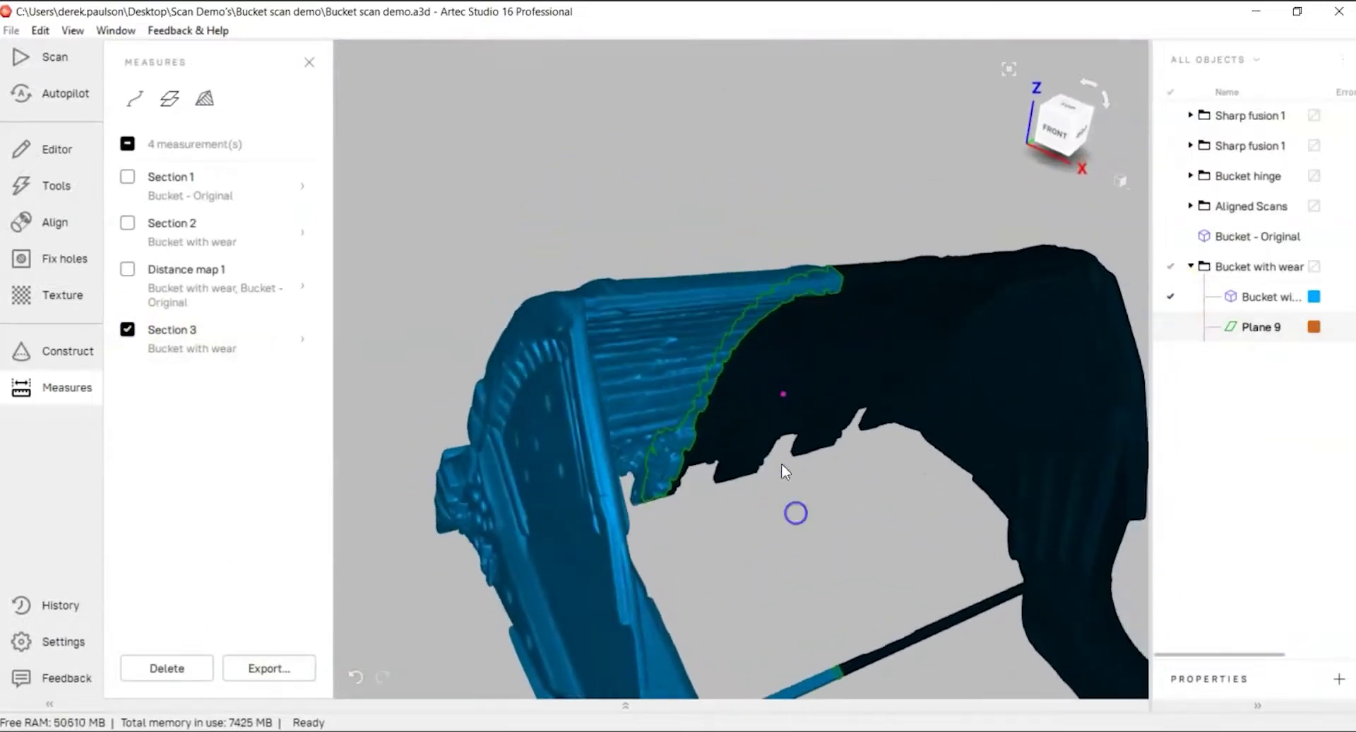
scroll(760, 400, "up", 3)
left_click_drag(760, 400, 766, 474)
left_click(1170, 297)
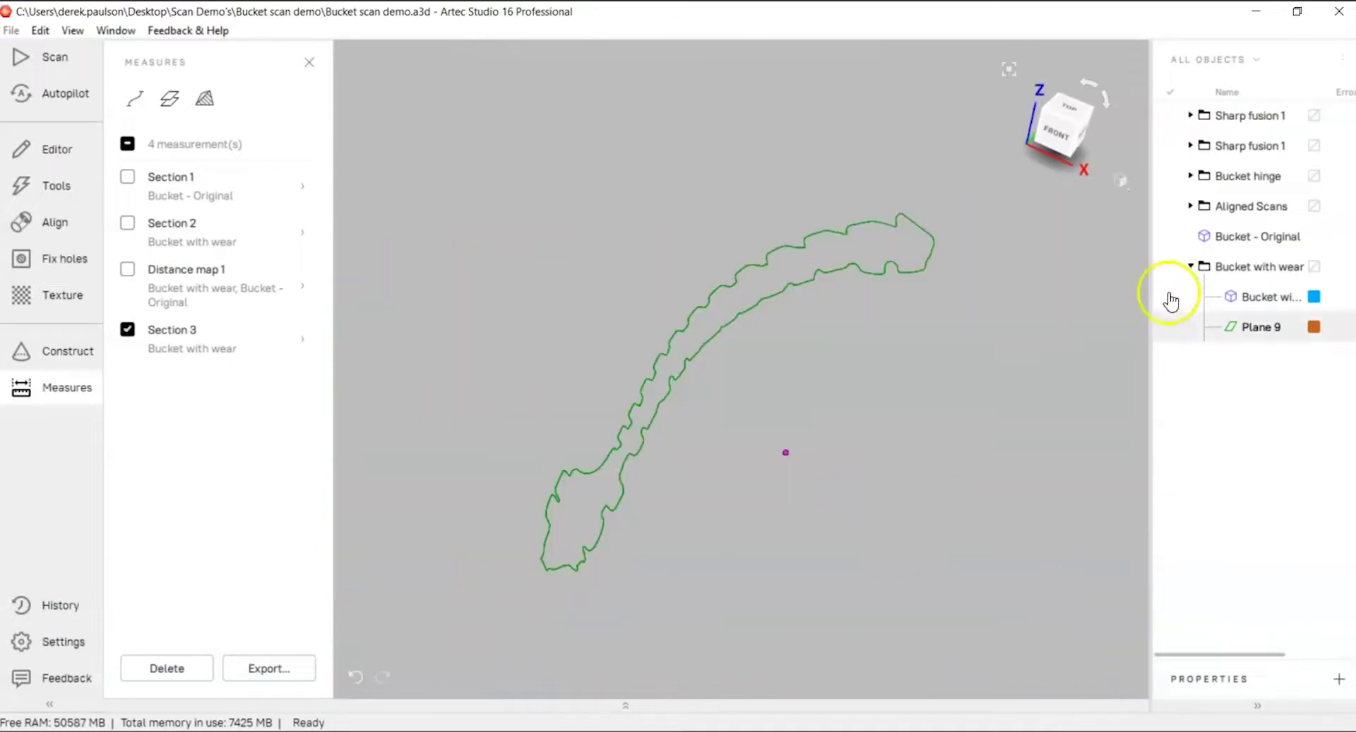
left_click(1170, 297)
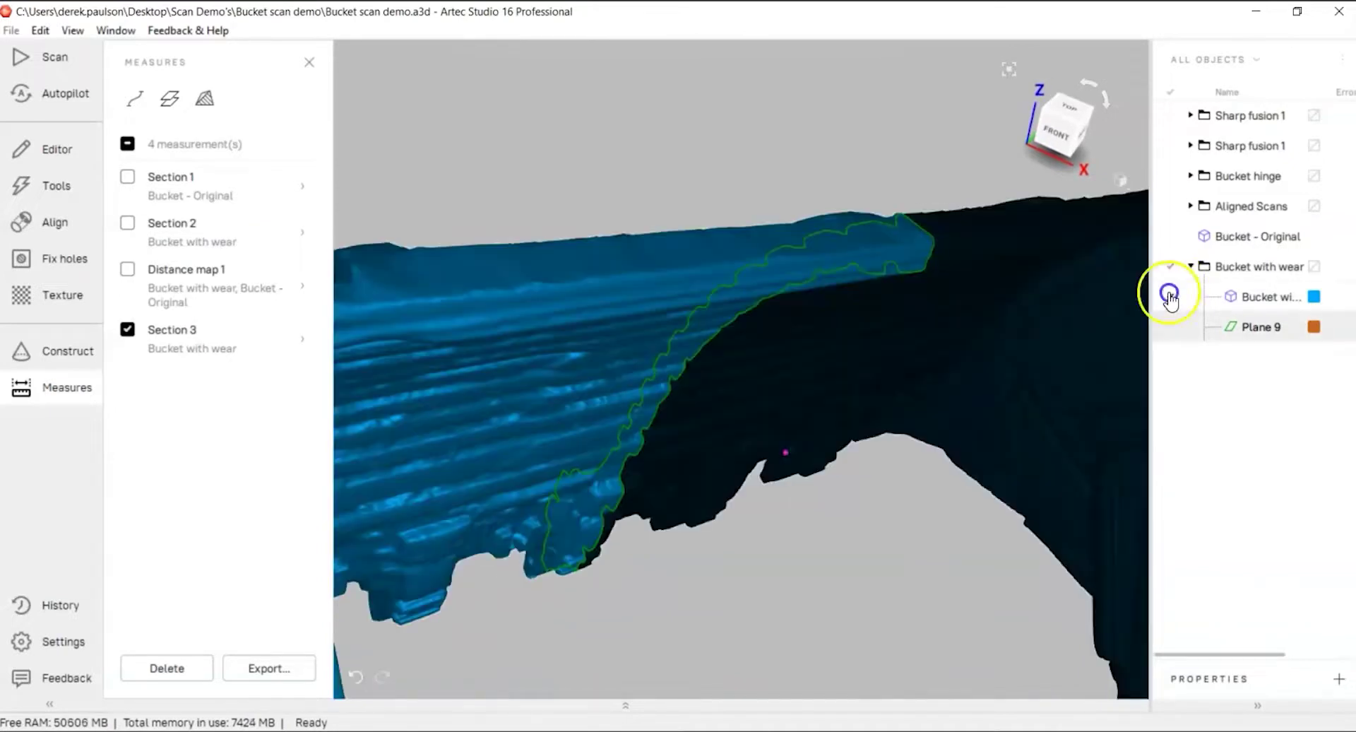
left_click(730, 466)
Check which file formats Section 3 can be exported to, and close the export without saving.
left_click(265, 667)
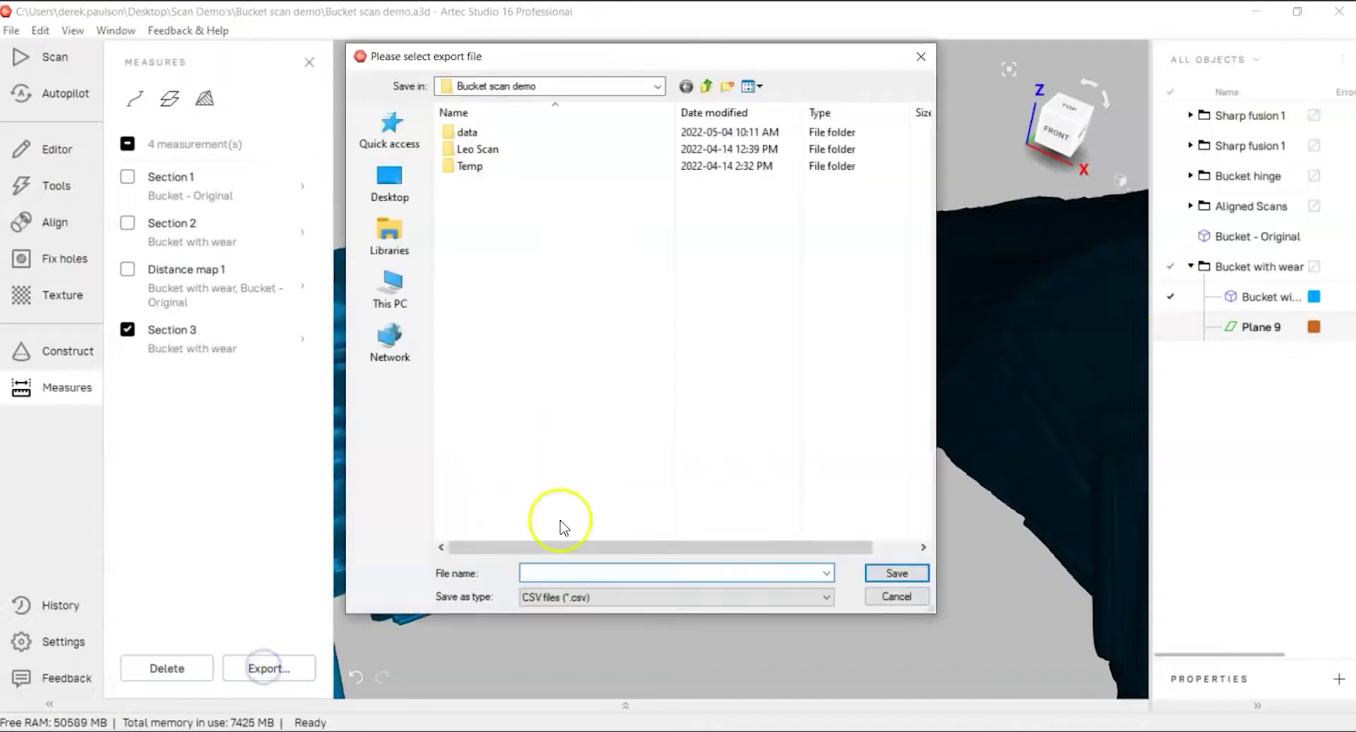
left_click(577, 596)
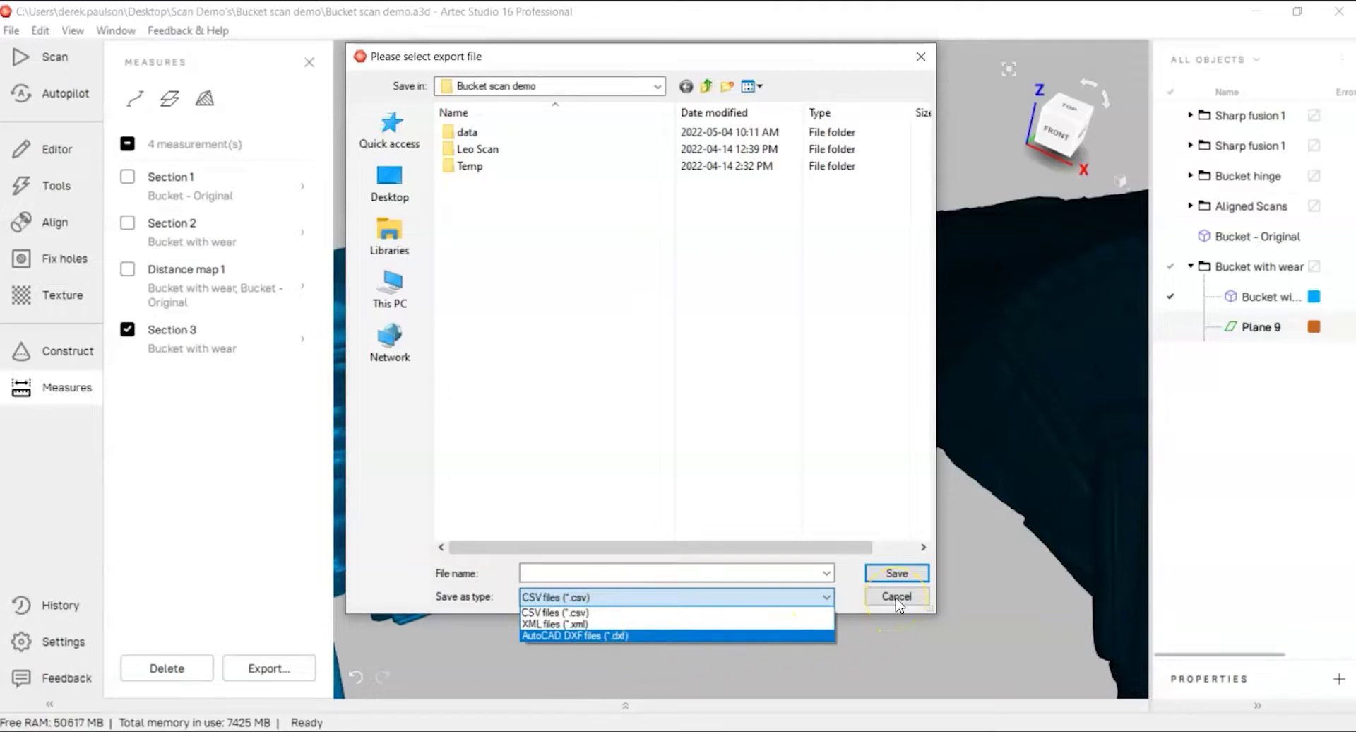
left_click(717, 479)
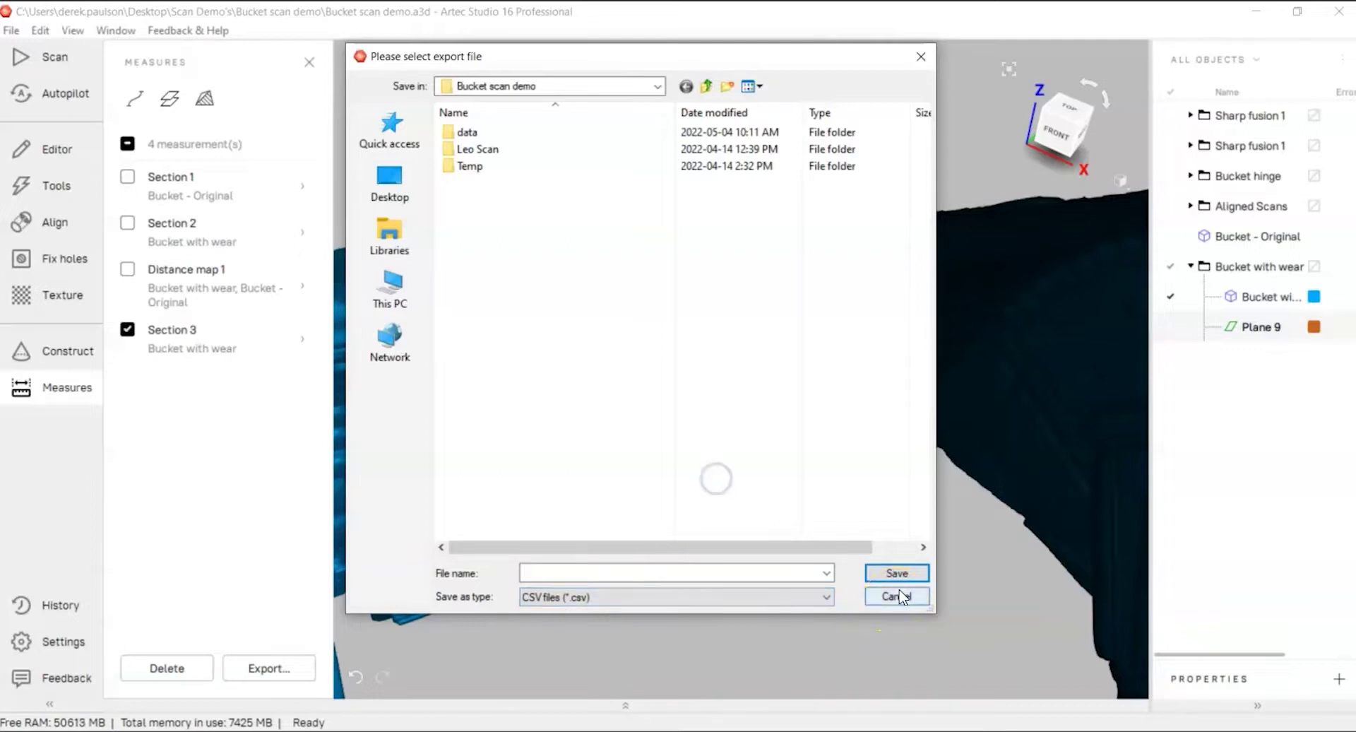
left_click(897, 596)
left_click_drag(722, 511, 731, 425)
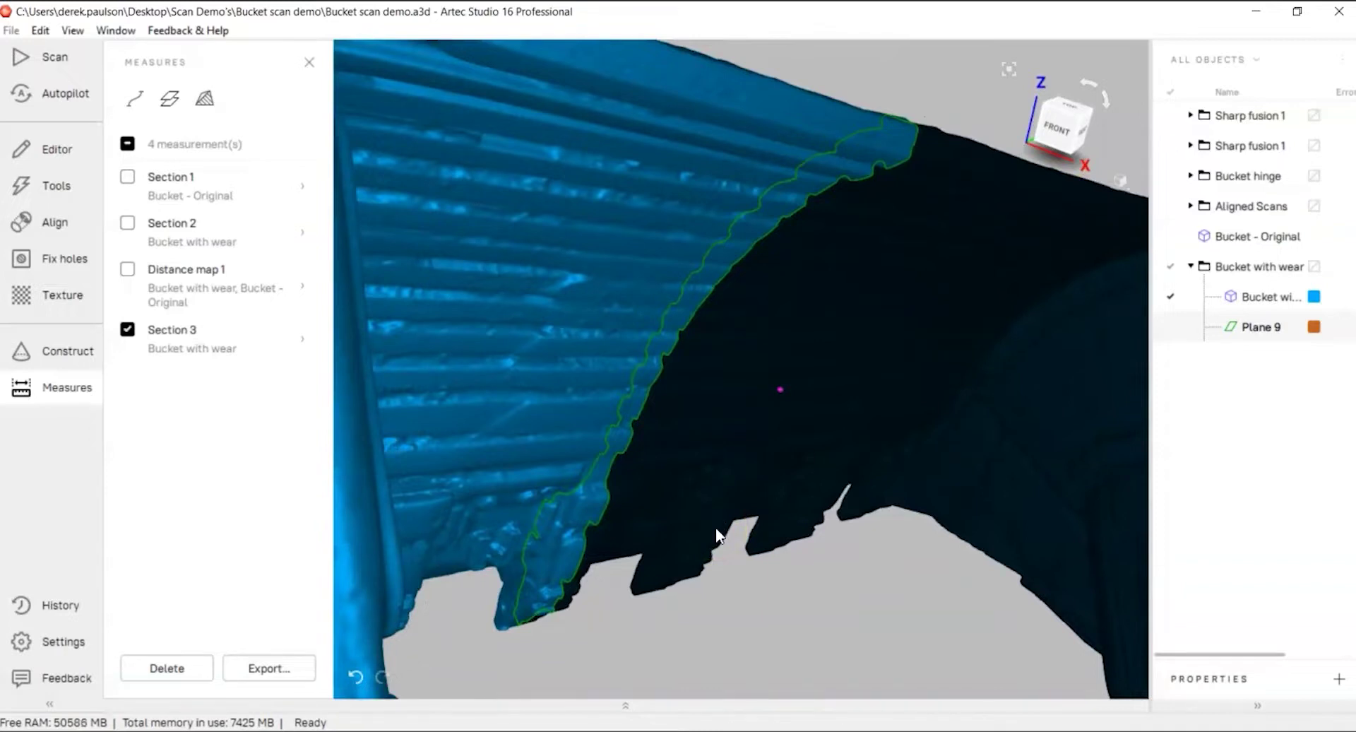
left_click(748, 535)
left_click(604, 537)
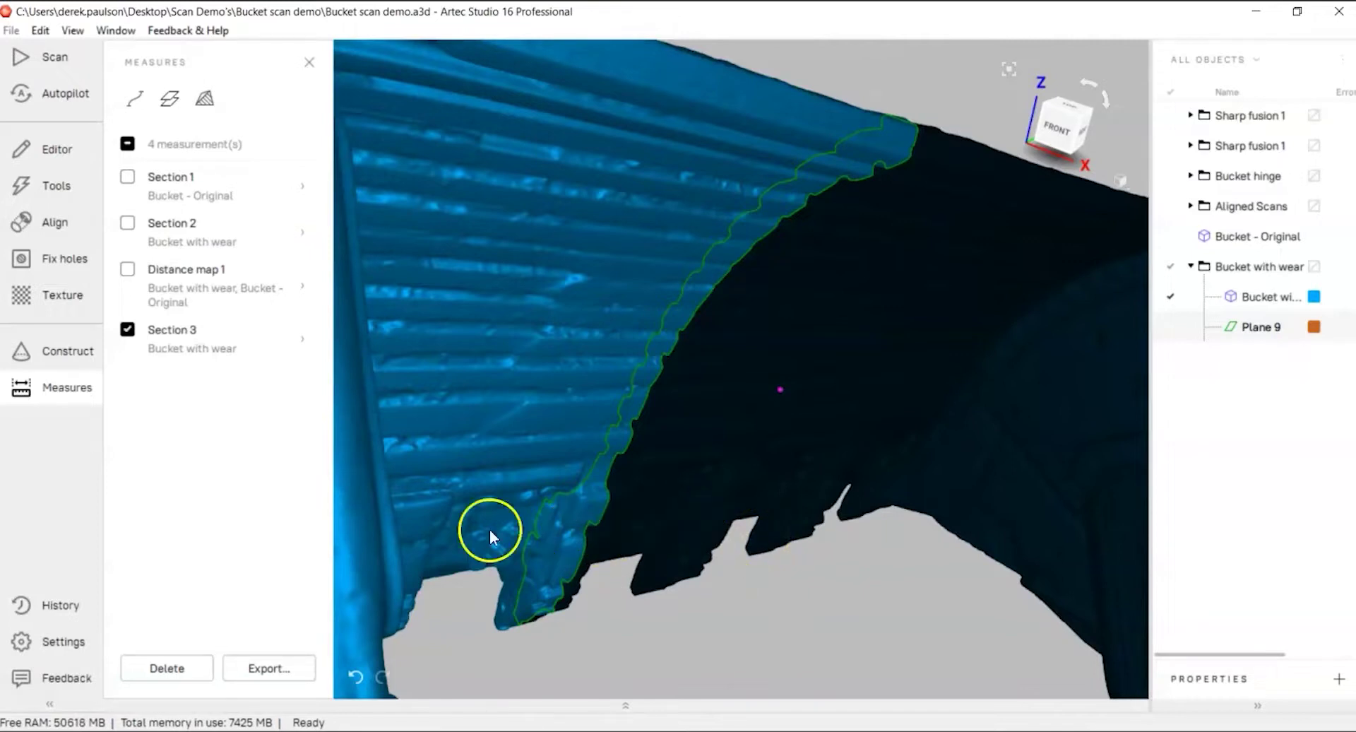